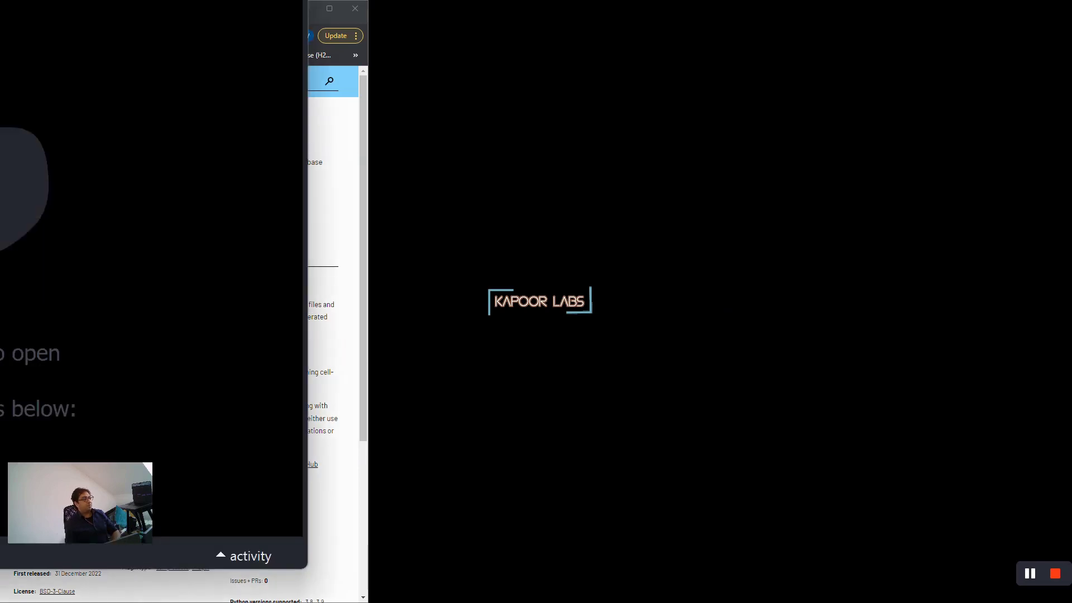
# Step: Maximize the viewer window and open the sample Test Track Data (vollseg-napari-trackmate)
pyautogui.doubleClick(518, 64)
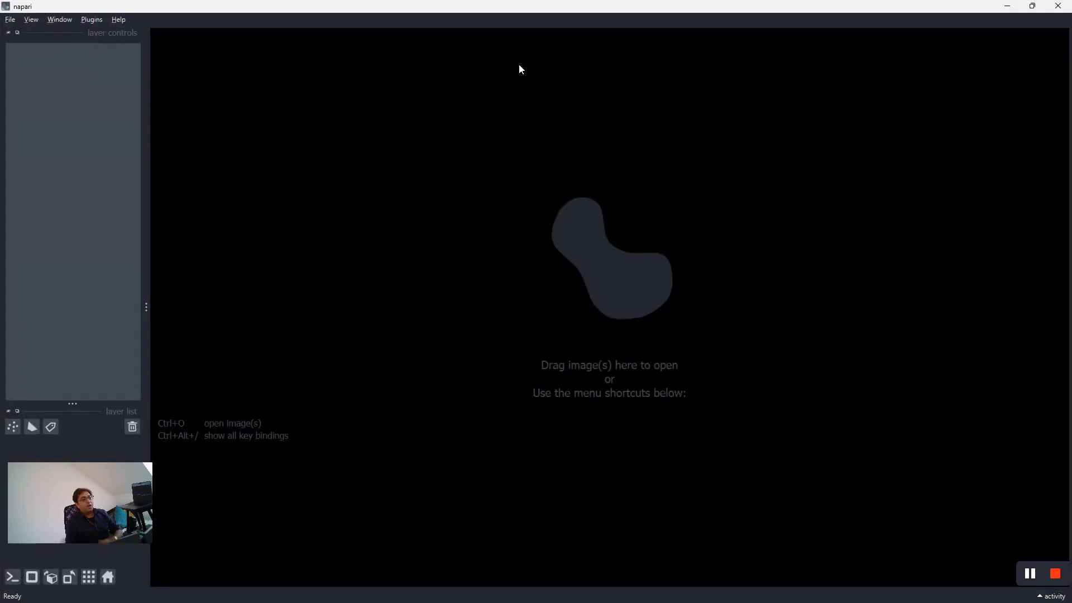
pyautogui.click(10, 19)
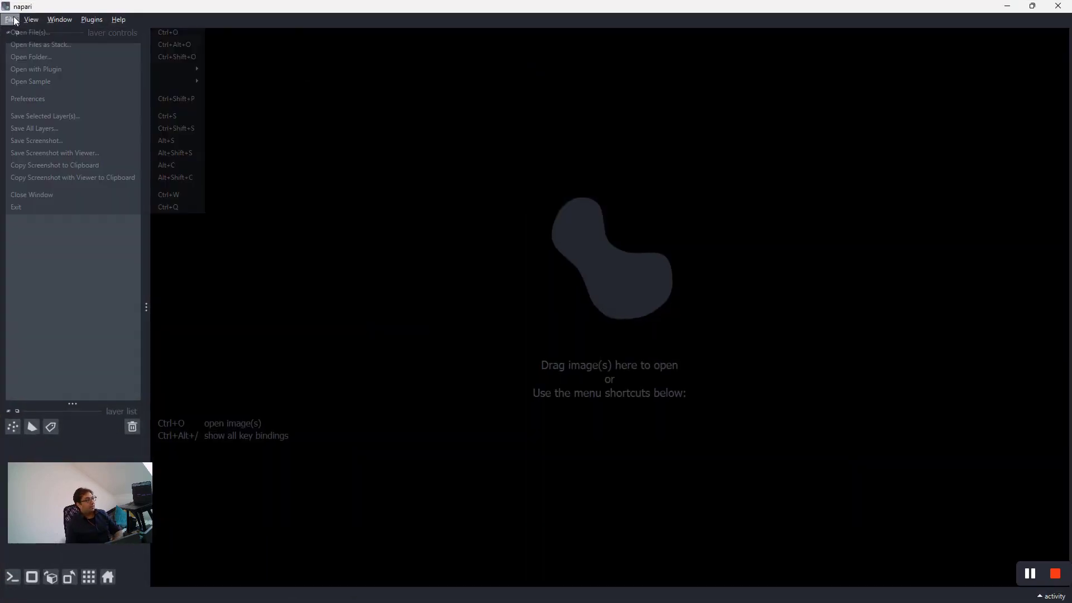
pyautogui.moveTo(41, 79)
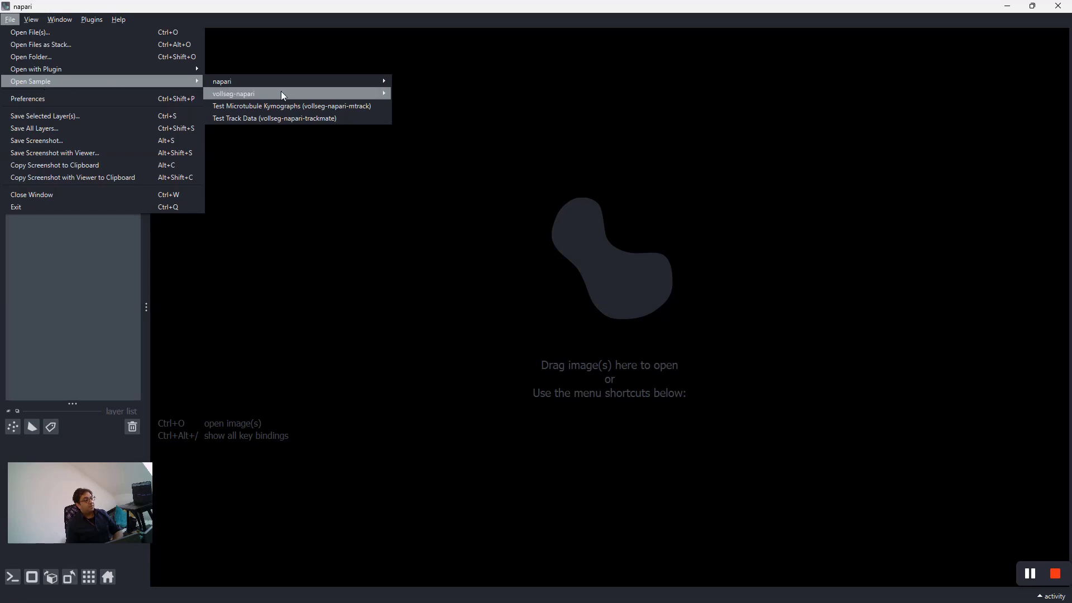
pyautogui.click(342, 120)
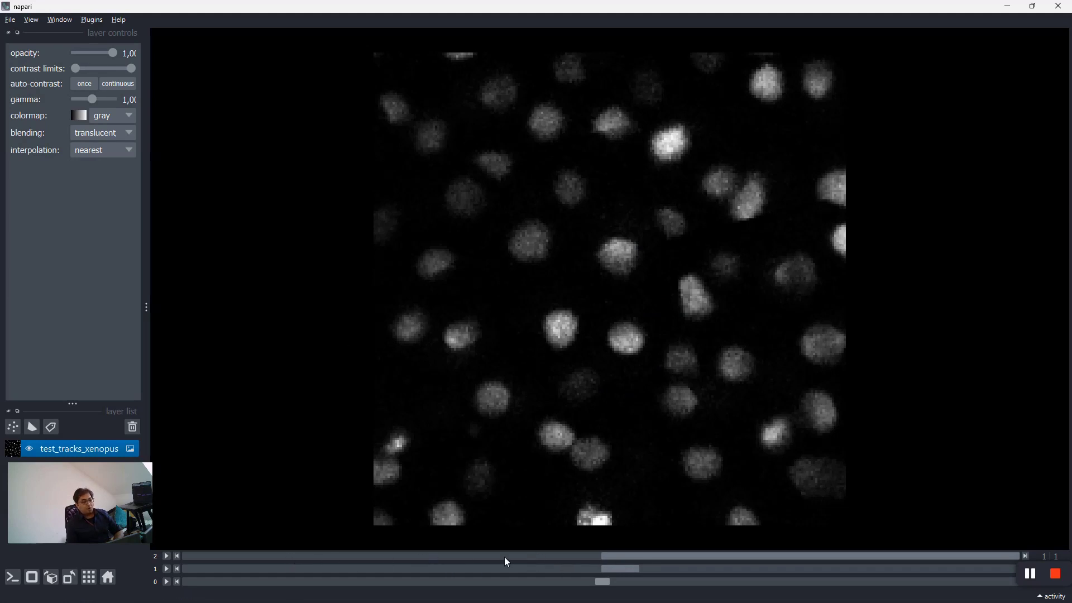
# Step: Compare the segmentation channel 0 and raw channel 1 of the test_tracks_xenopus sample, viewing another Z slice
pyautogui.click(564, 555)
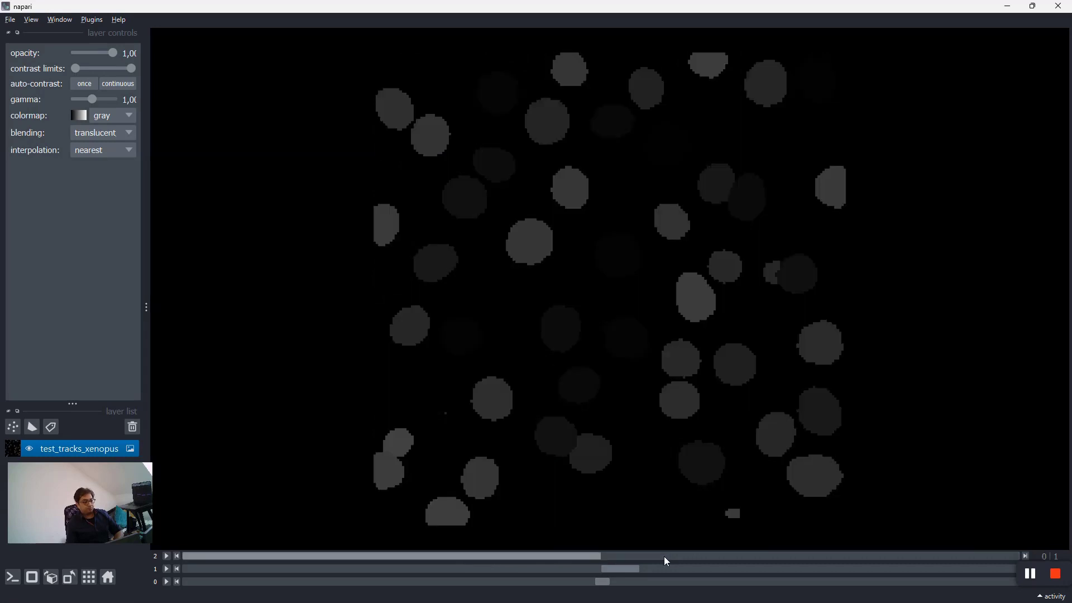
pyautogui.moveTo(614, 567); pyautogui.dragTo(537, 576)
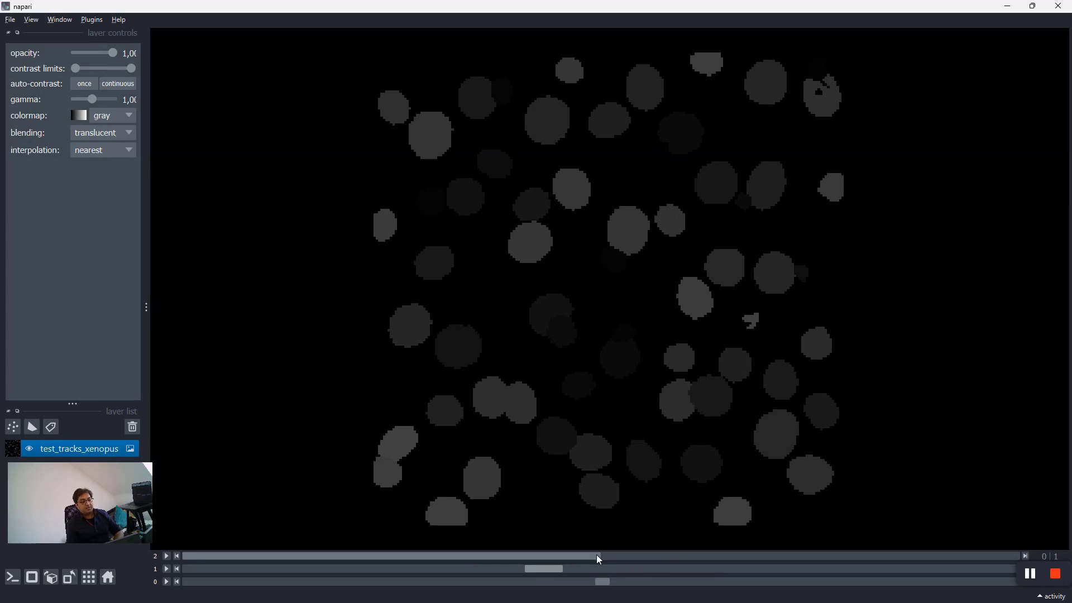
pyautogui.click(731, 555)
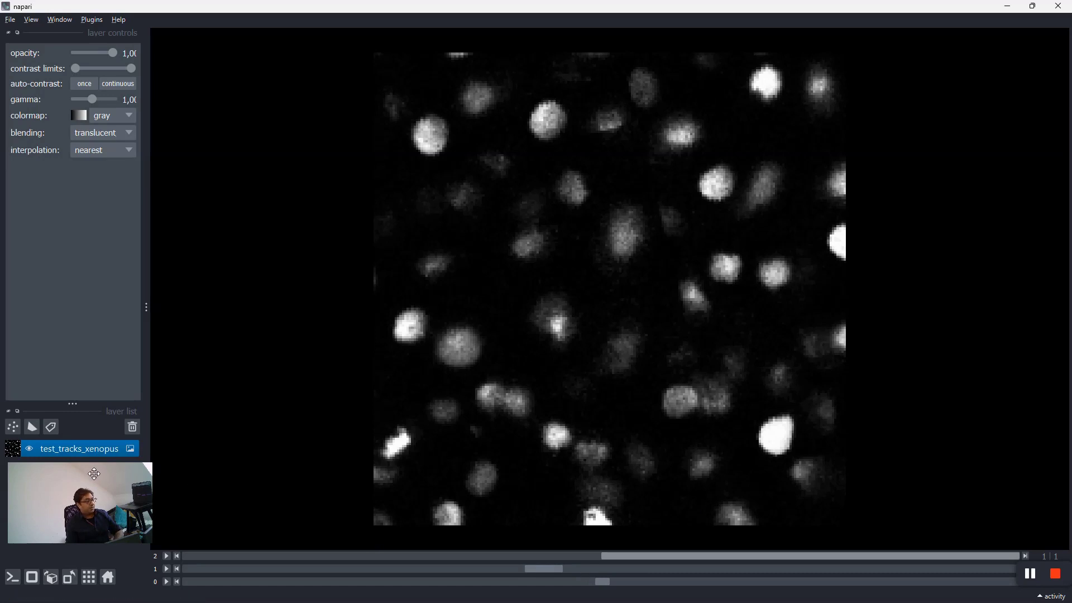
# Step: Show the Python console and run extract_raw_labels() to split the sample into image and labels layers
pyautogui.click(14, 578)
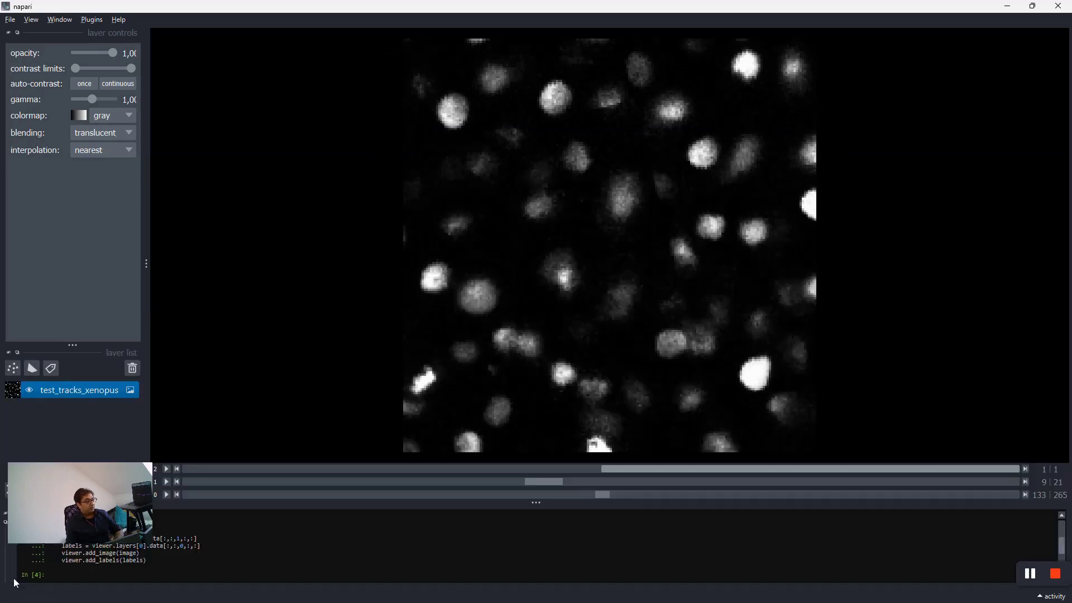
pyautogui.moveTo(67, 470); pyautogui.dragTo(60, 408)
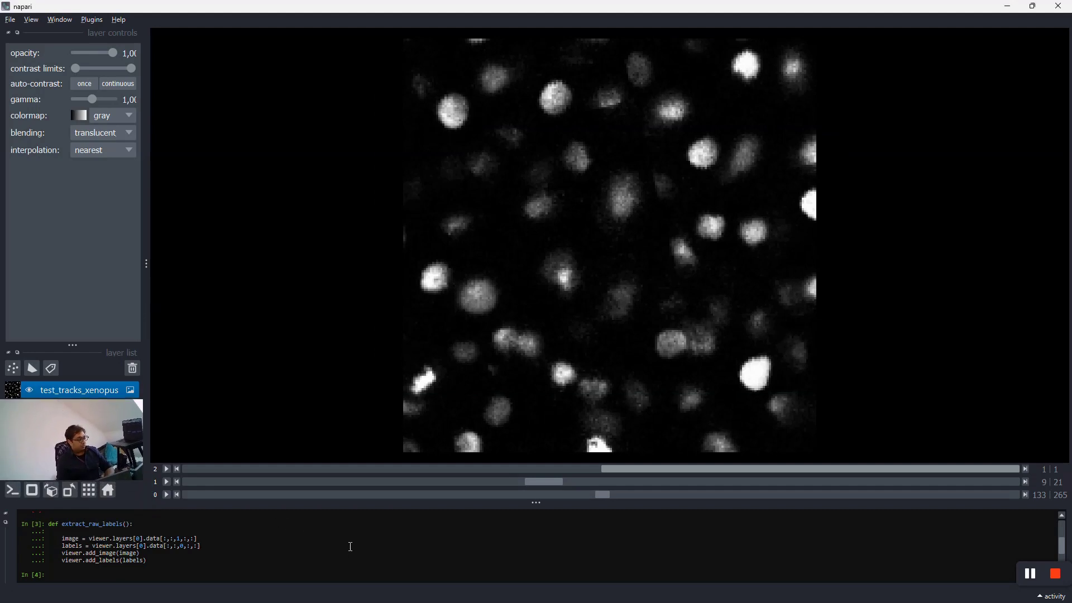
pyautogui.press('Up')
pyautogui.press('Up')
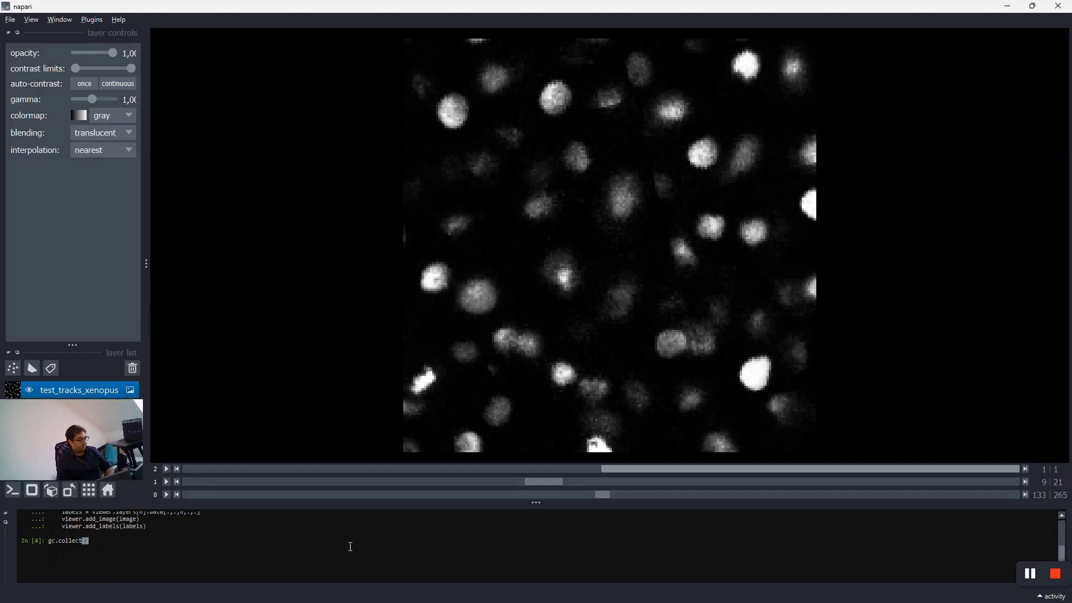
pyautogui.press('Up')
pyautogui.press('Return')
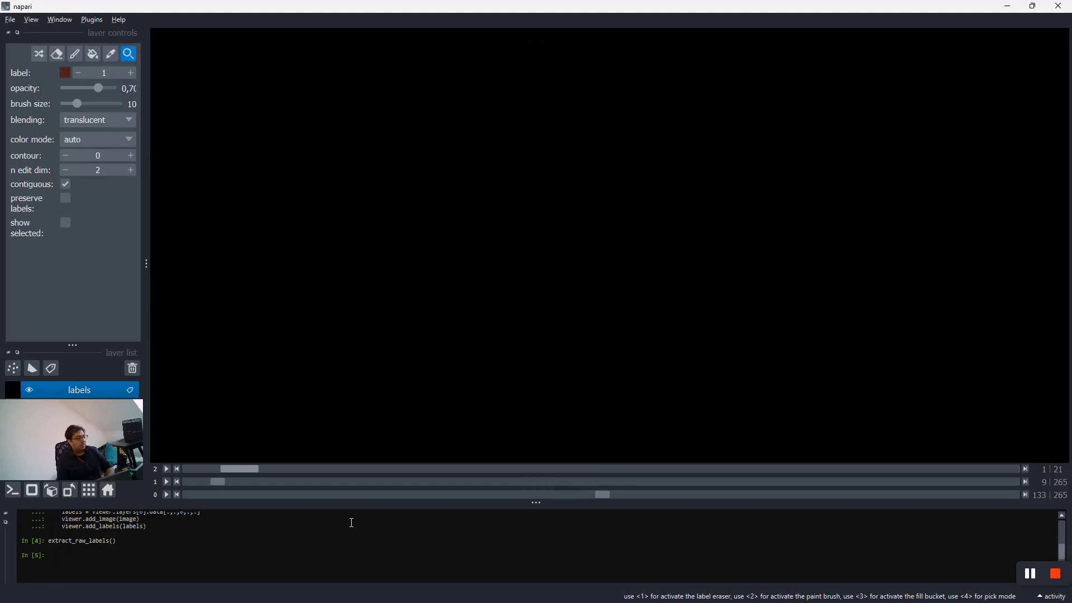
# Step: Delete the original test_tracks_xenopus layer, keeping the image and labels layers
pyautogui.moveTo(89, 409); pyautogui.dragTo(97, 507)
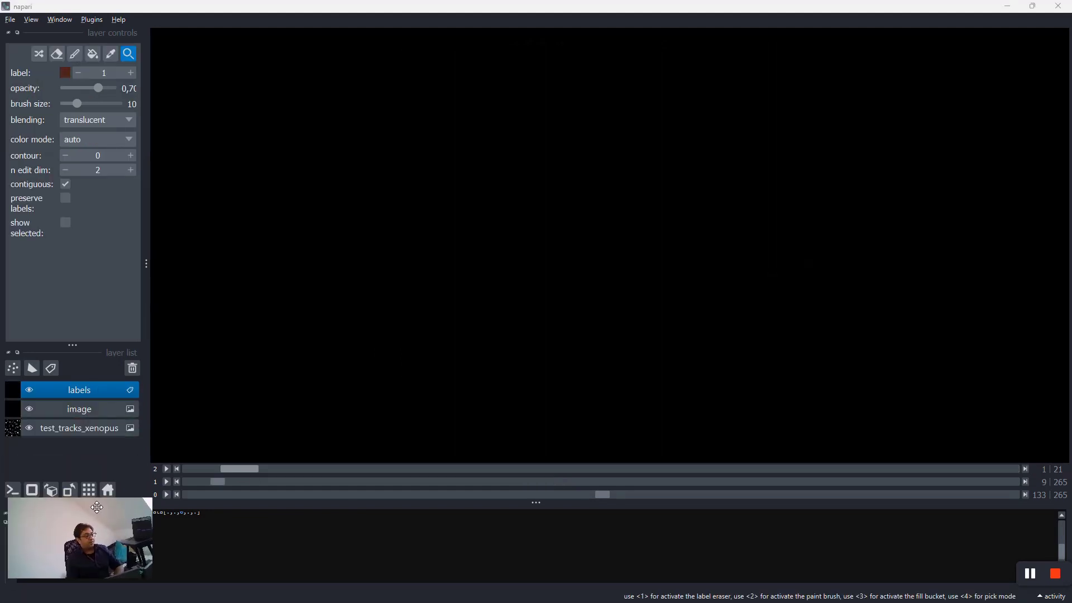
pyautogui.click(68, 428)
pyautogui.click(133, 368)
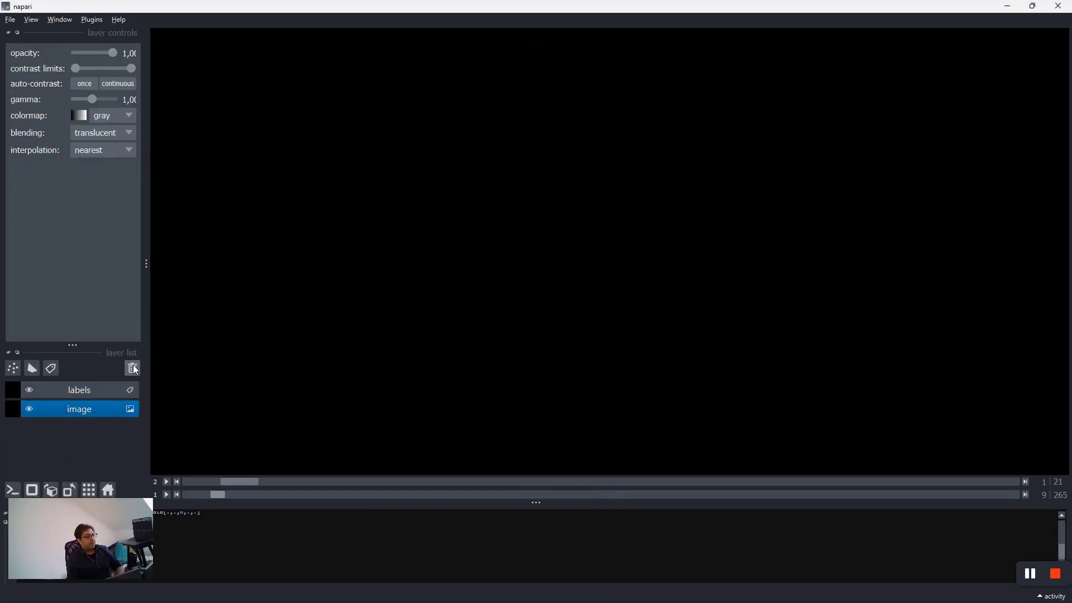
# Step: Hide the console and view the labels over the image at Z slice 8, time point 59
pyautogui.click(11, 490)
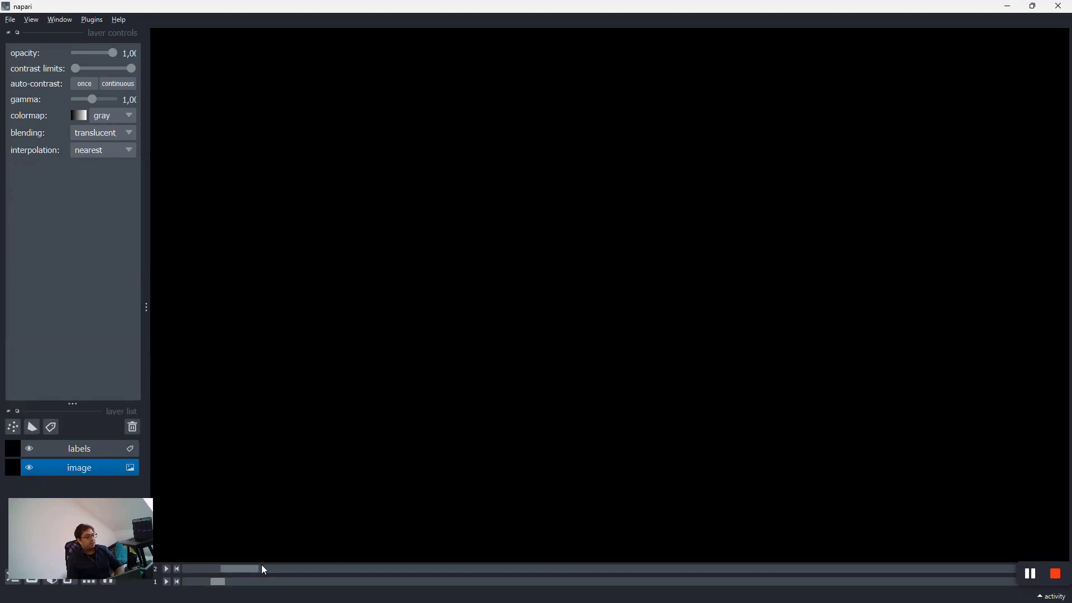
pyautogui.moveTo(264, 570); pyautogui.dragTo(505, 569)
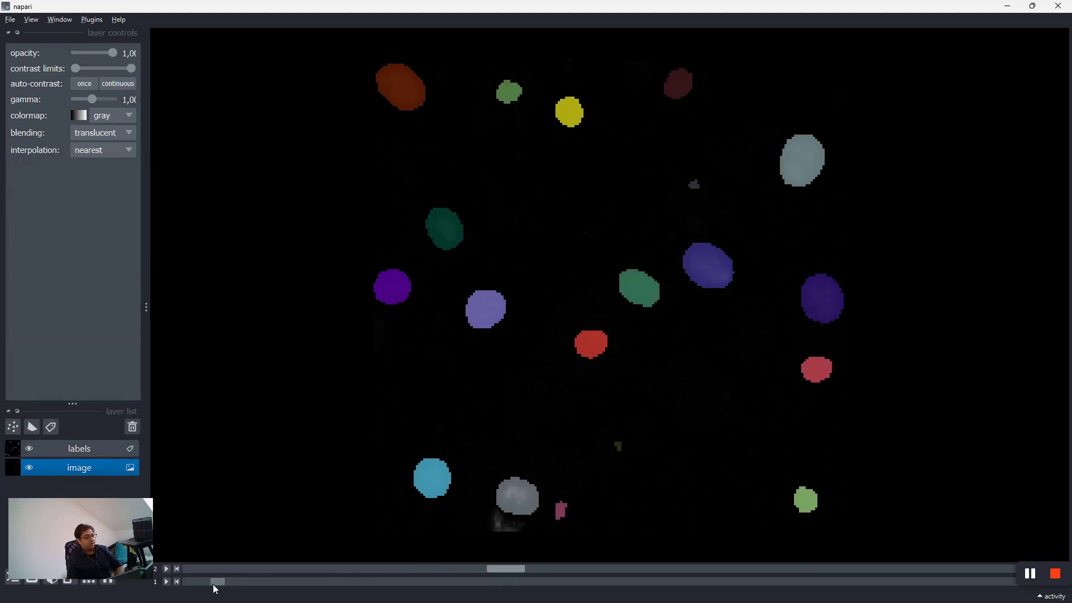
pyautogui.moveTo(216, 582); pyautogui.dragTo(373, 580)
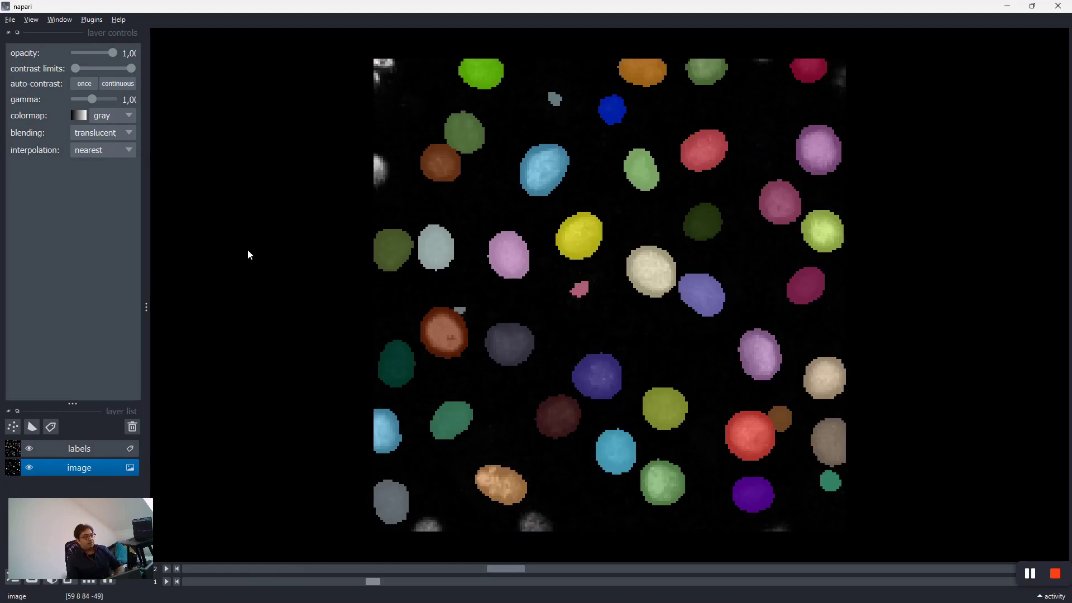
# Step: Open the NapaTrackMater (vollseg-napari-trackmate) plugin and show Z slice 14 at time point 115
pyautogui.click(90, 20)
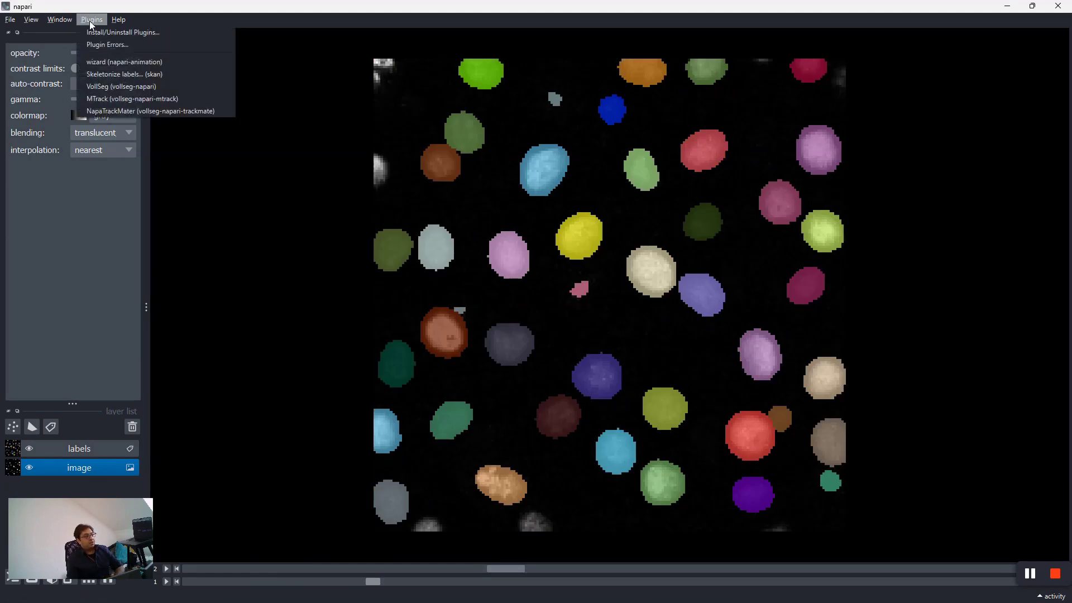
pyautogui.click(203, 108)
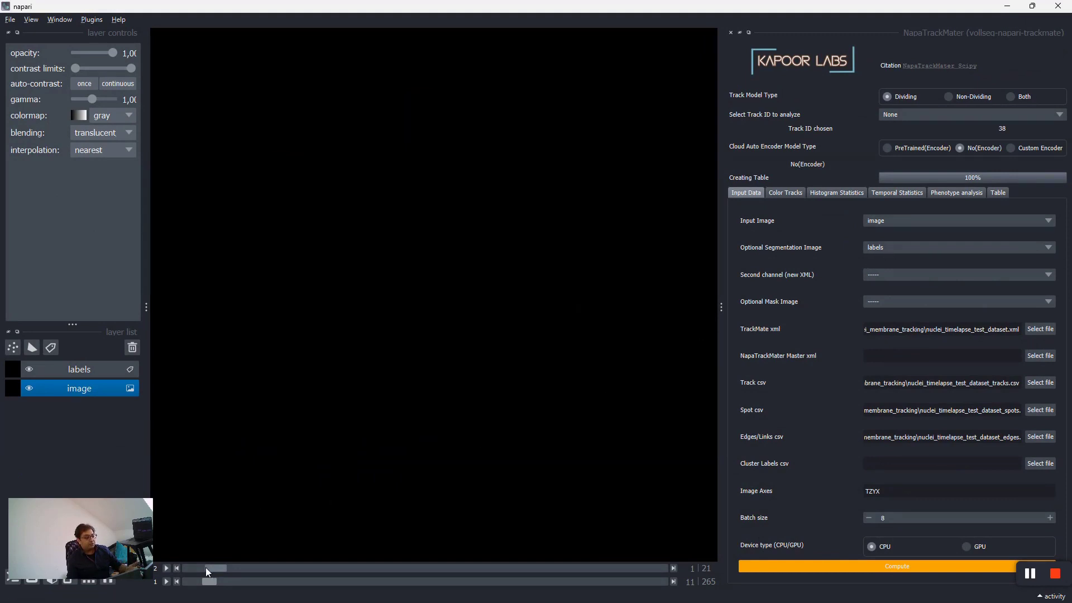
pyautogui.moveTo(205, 567); pyautogui.dragTo(498, 561)
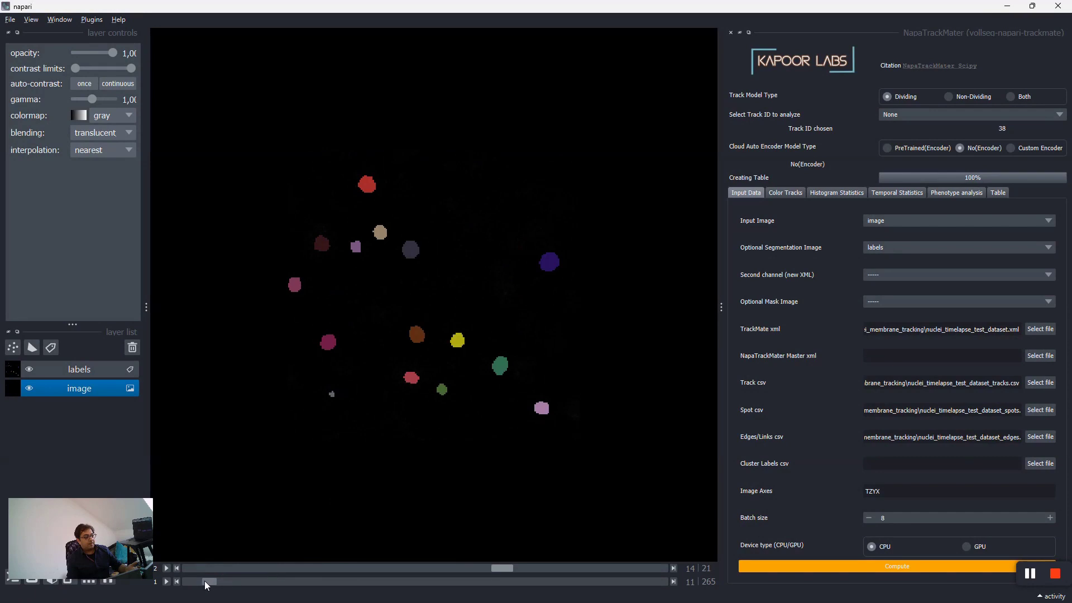
pyautogui.moveTo(204, 581); pyautogui.dragTo(395, 581)
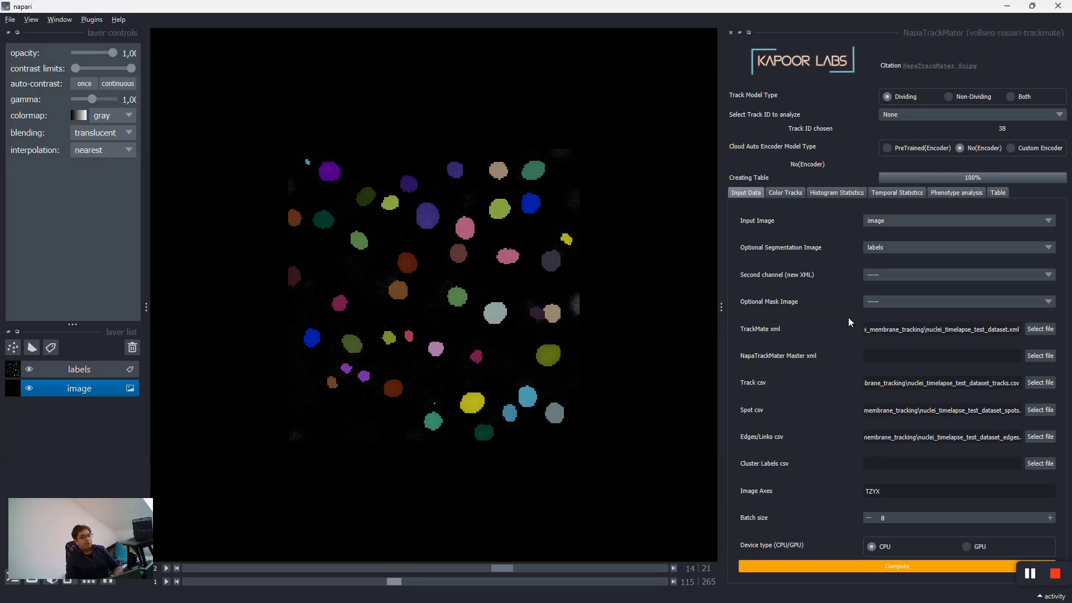
# Step: Review the track histogram statistics for Dividing tracks and for the Non-Dividing track model, including mean speed and x location
pyautogui.click(836, 192)
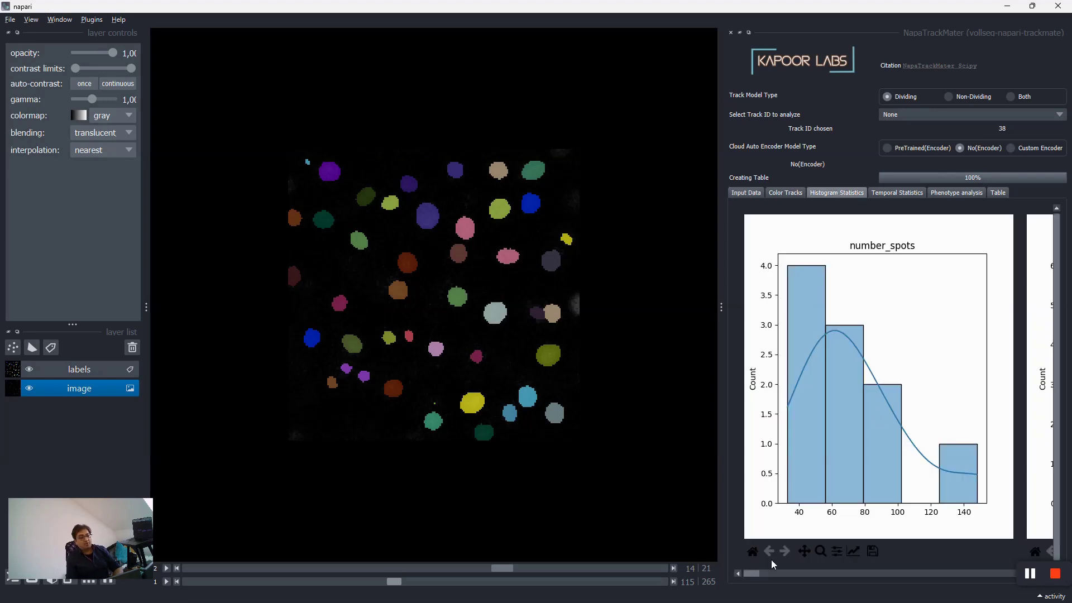
pyautogui.moveTo(749, 574); pyautogui.dragTo(907, 577)
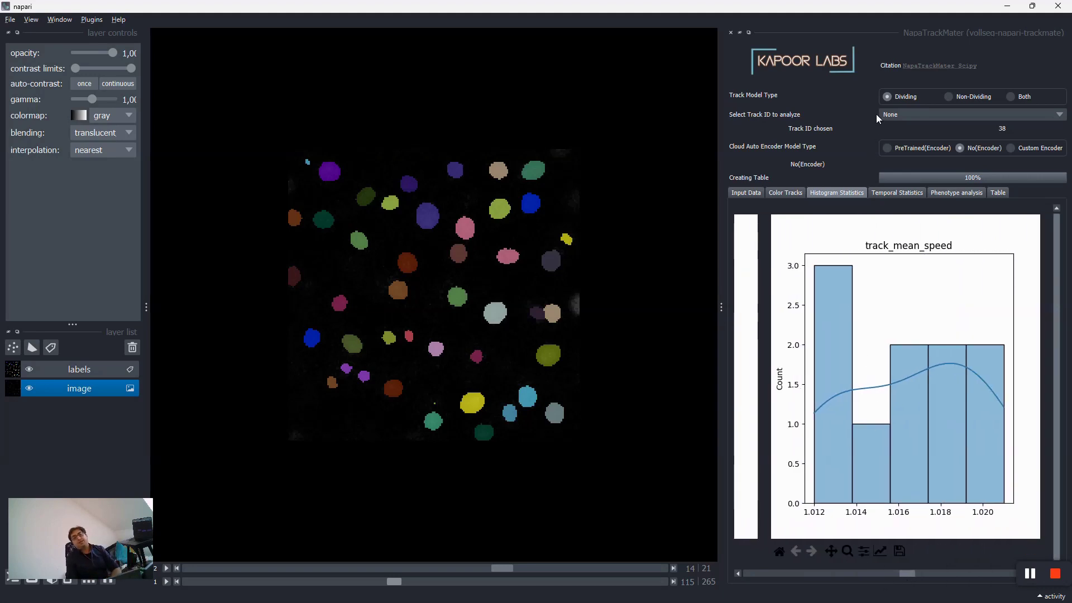
pyautogui.click(949, 96)
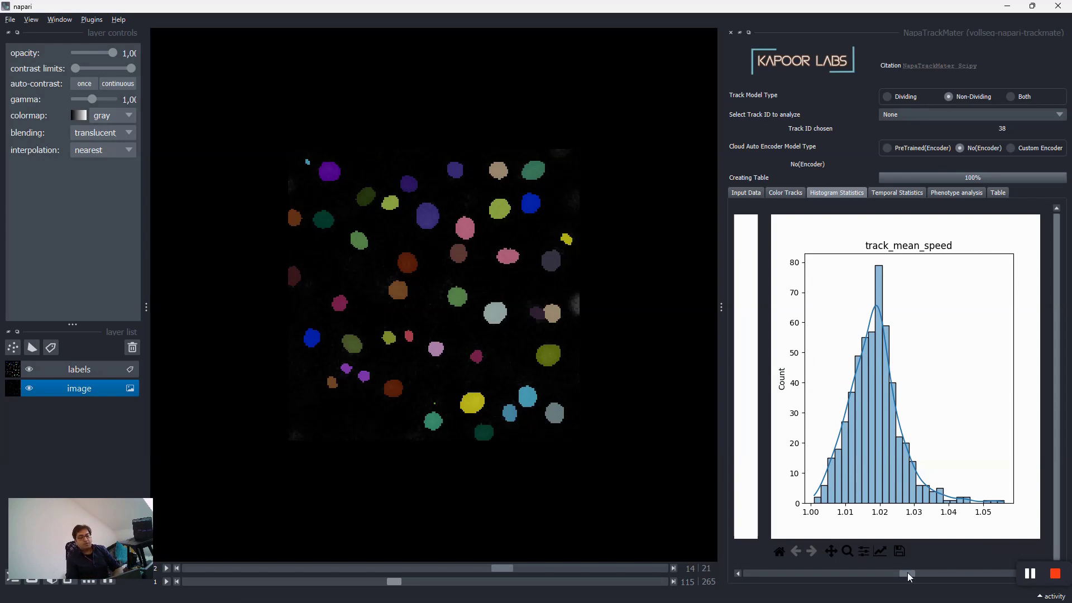
pyautogui.moveTo(907, 573); pyautogui.dragTo(863, 576)
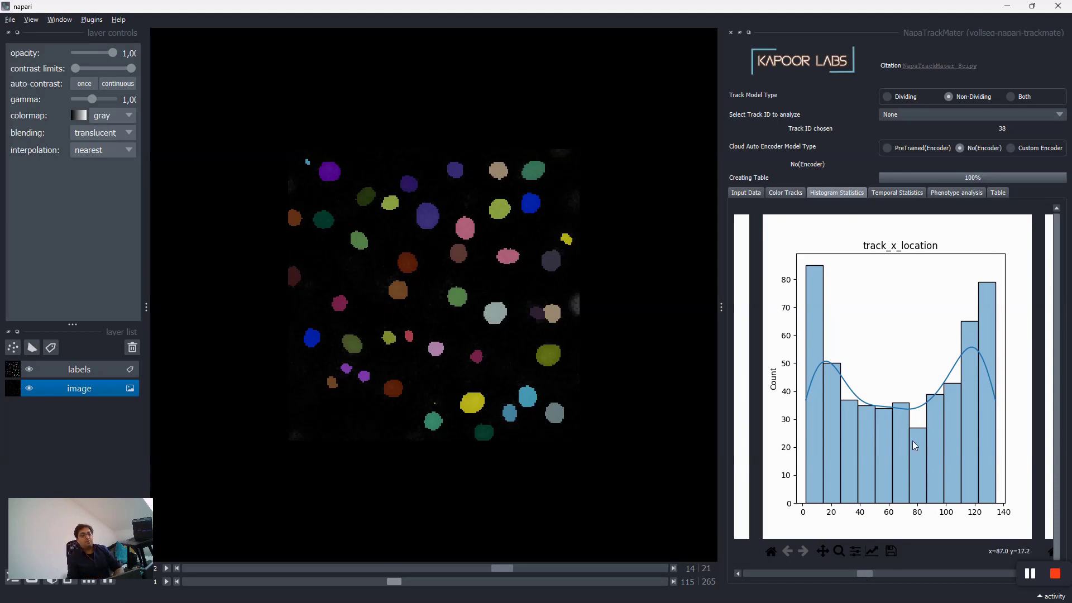
# Step: Review the temporal statistics of Non-Dividing tracks from Cell-tissue distance to Displacement in Z, and compare the Z displacement of Dividing tracks
pyautogui.click(899, 194)
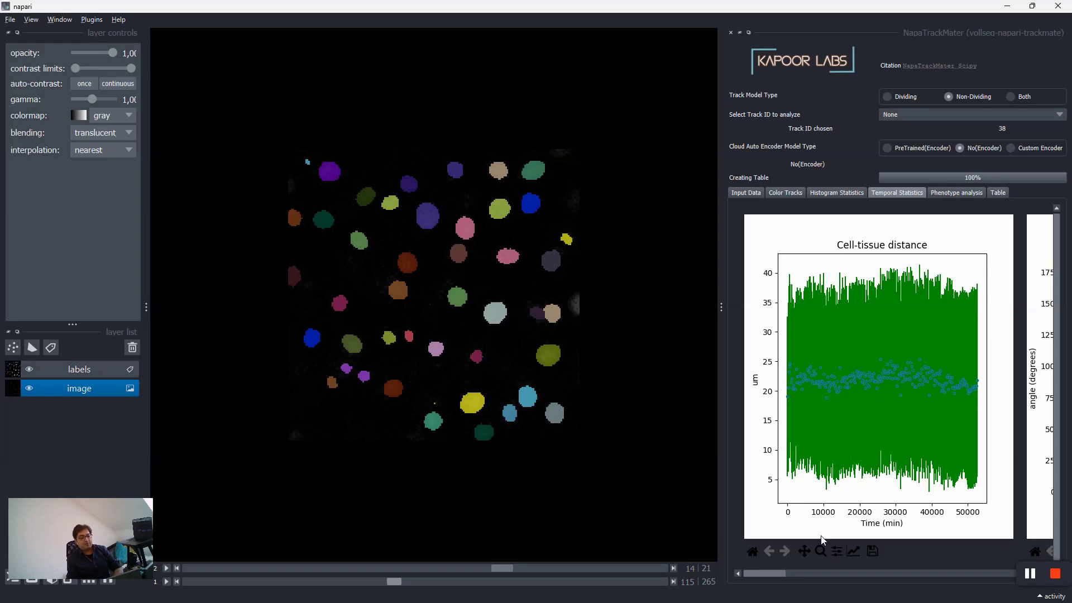
pyautogui.moveTo(776, 572); pyautogui.dragTo(809, 572)
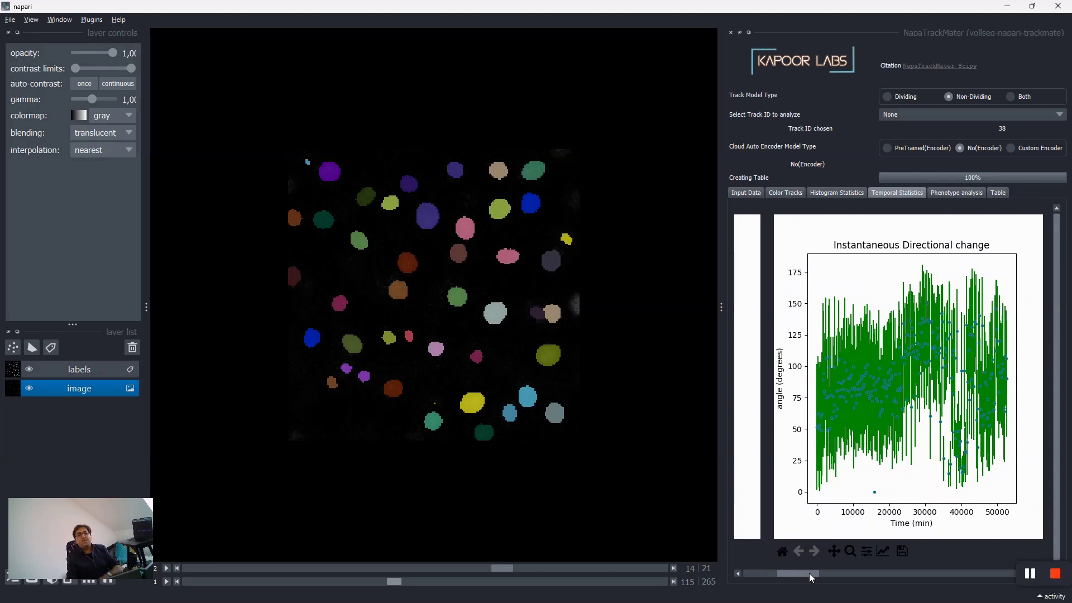
pyautogui.moveTo(809, 573); pyautogui.dragTo(852, 572)
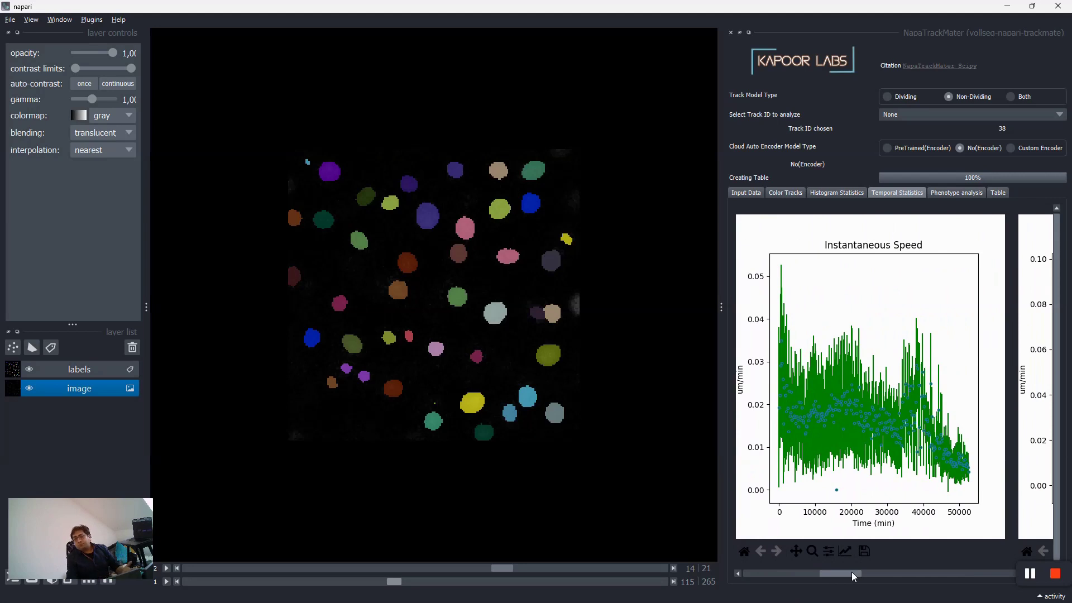
pyautogui.moveTo(852, 572); pyautogui.dragTo(964, 571)
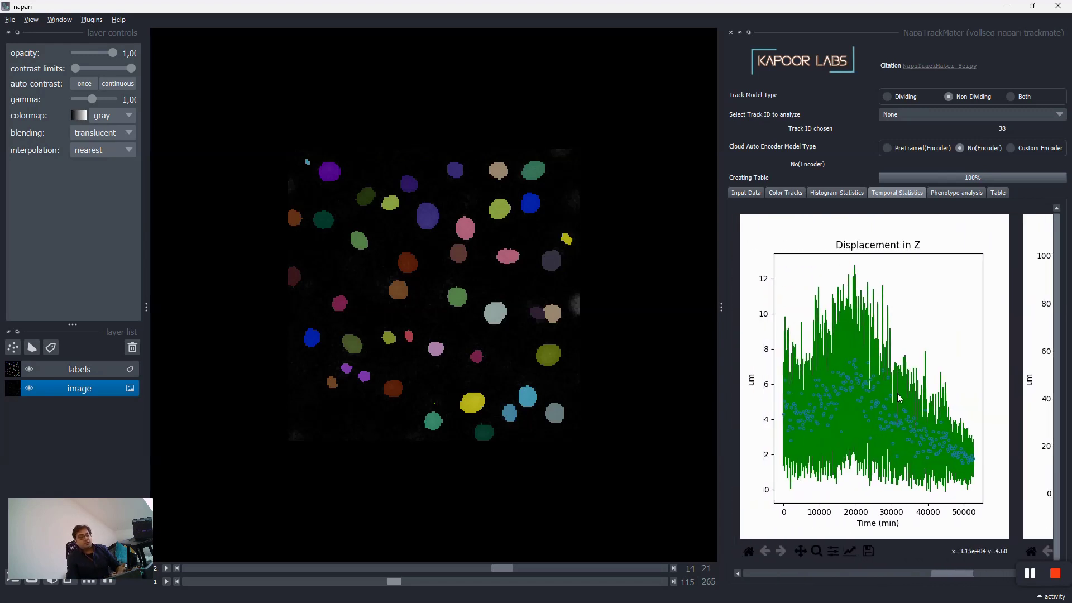
pyautogui.click(887, 96)
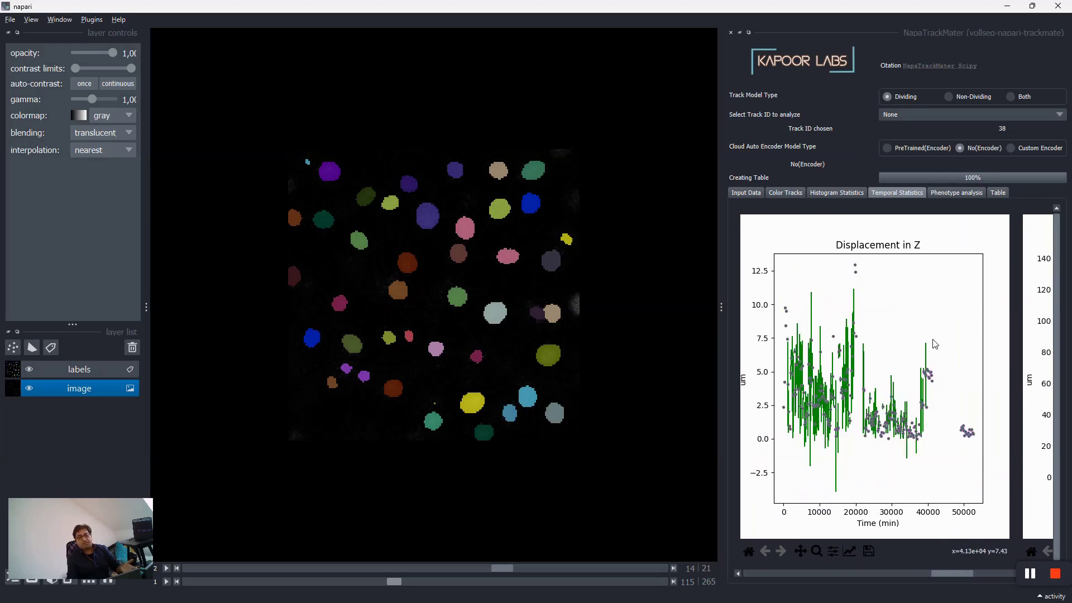
# Step: Examine the Cell Intensity plot in the phenotype analysis of the dividing tracks
pyautogui.click(957, 193)
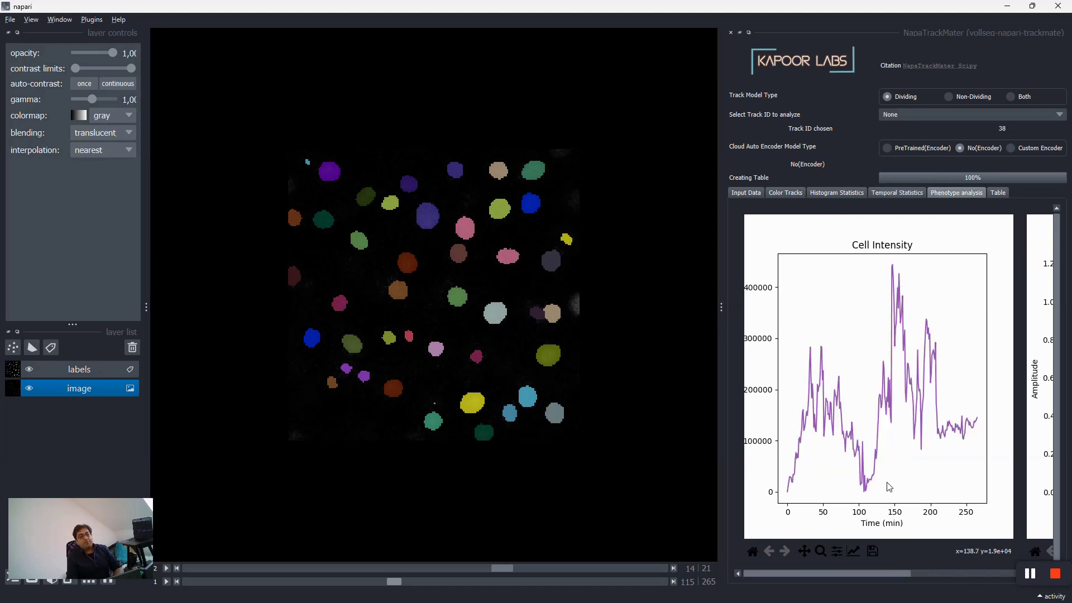
pyautogui.moveTo(868, 572)
pyautogui.mouseDown()
pyautogui.moveTo(943, 575)
pyautogui.moveTo(849, 577)
pyautogui.mouseUp()
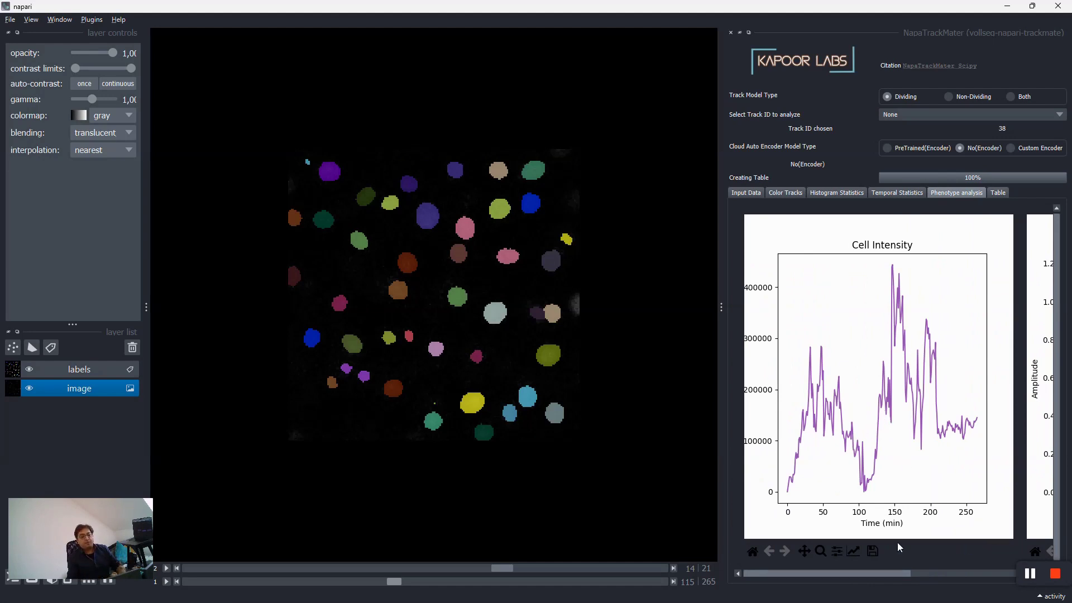
pyautogui.moveTo(900, 574); pyautogui.dragTo(868, 571)
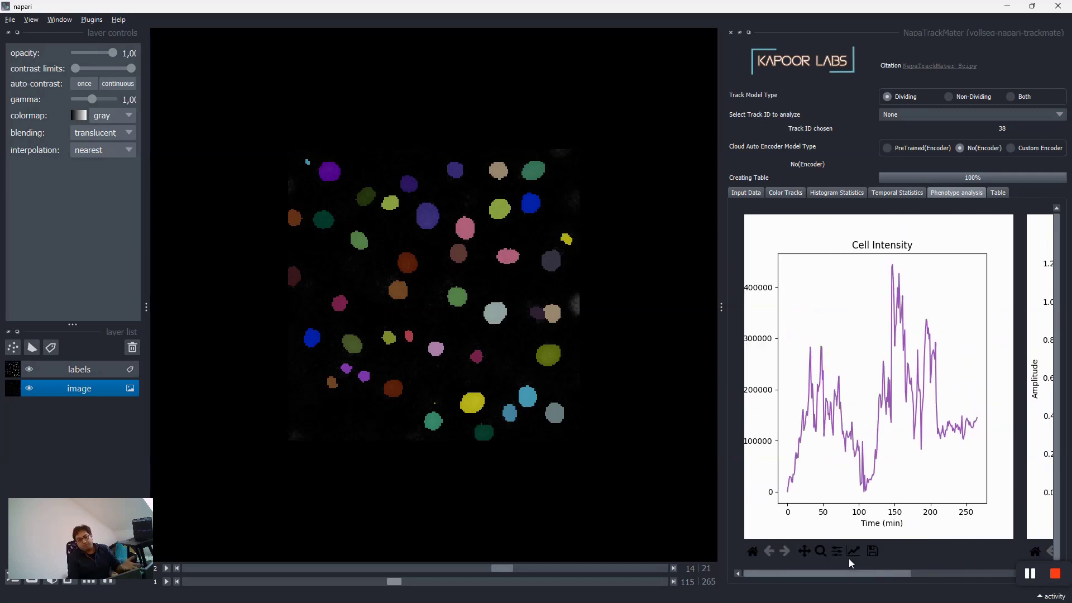
# Step: Select track ID 8 for analysis and review its phenotype plots from Speed to Distance cell to tissue
pyautogui.click(928, 114)
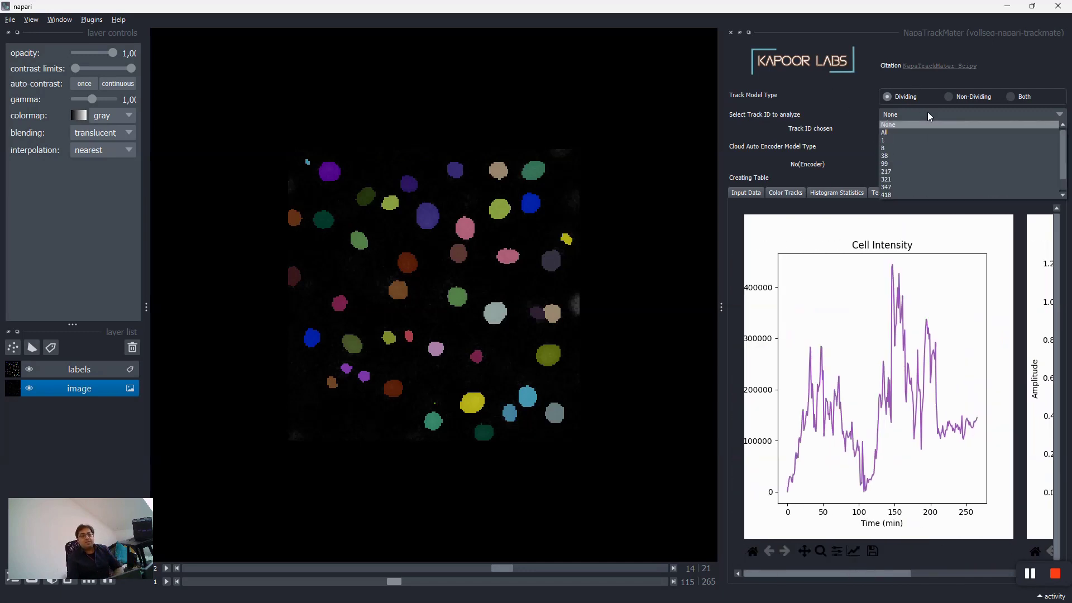
pyautogui.click(918, 154)
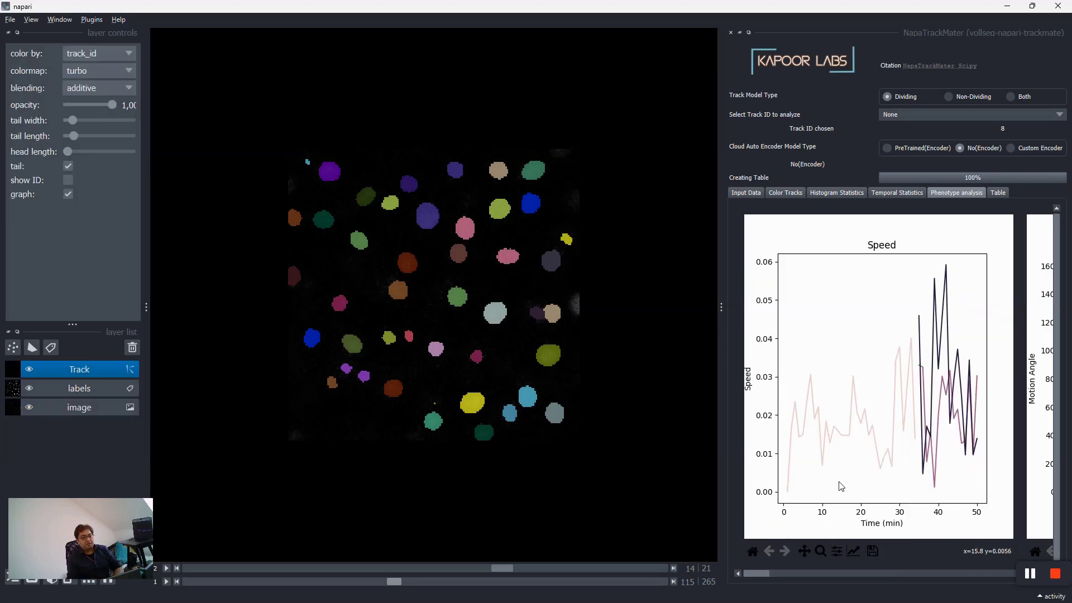
pyautogui.moveTo(758, 571); pyautogui.dragTo(853, 582)
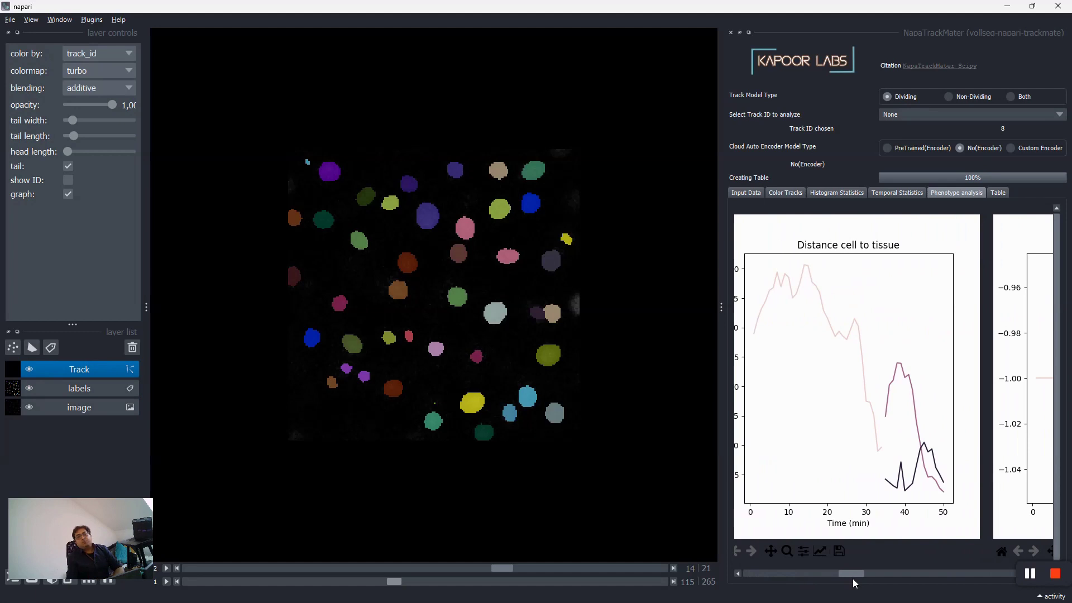
# Step: Examine the Cell Axis Mask plot of track 8 in the phenotype analysis
pyautogui.moveTo(853, 581); pyautogui.dragTo(877, 581)
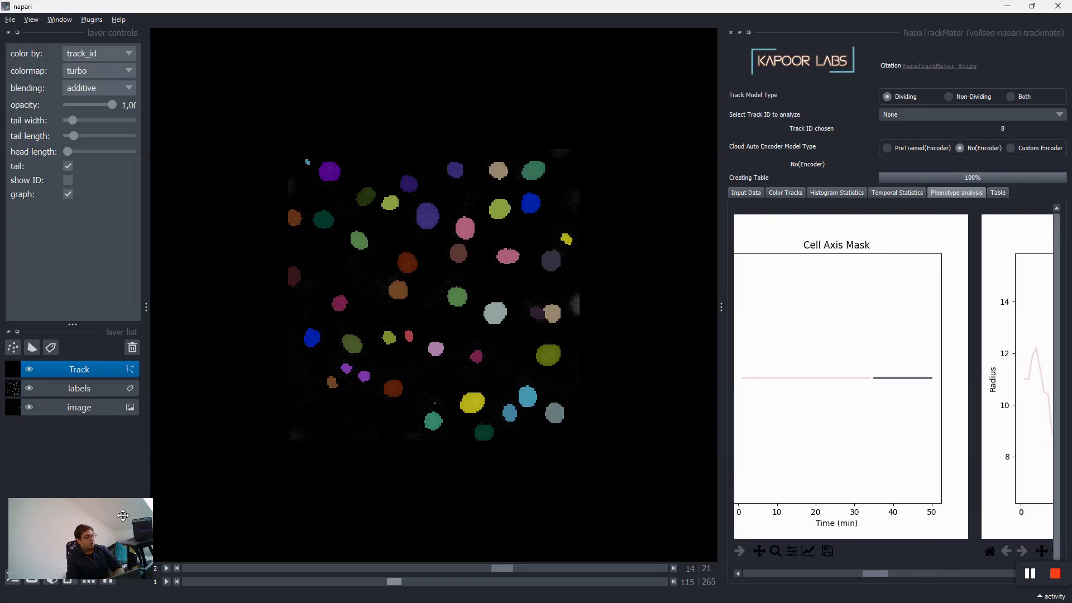
pyautogui.moveTo(85, 505); pyautogui.dragTo(76, 454)
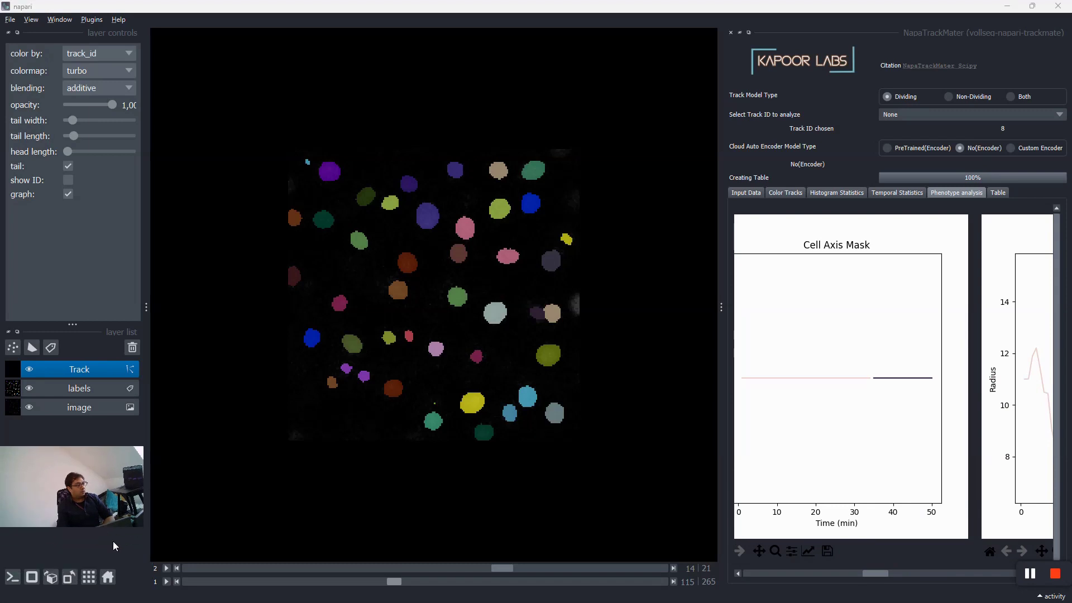
# Step: Display the cells in 3D with the labels layer hidden and go to time frame 47
pyautogui.click(33, 575)
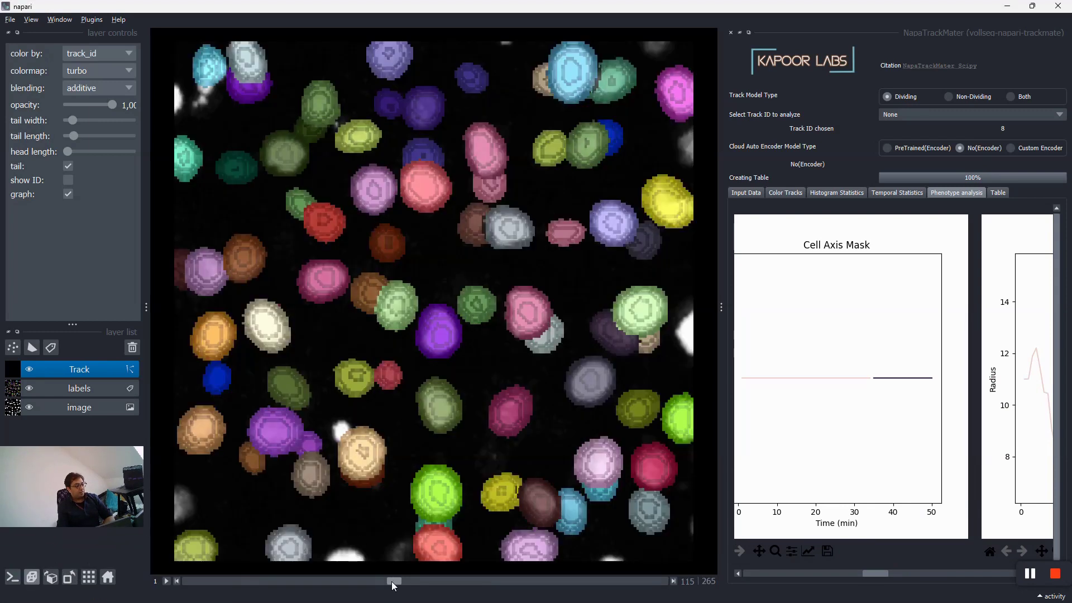
pyautogui.click(29, 388)
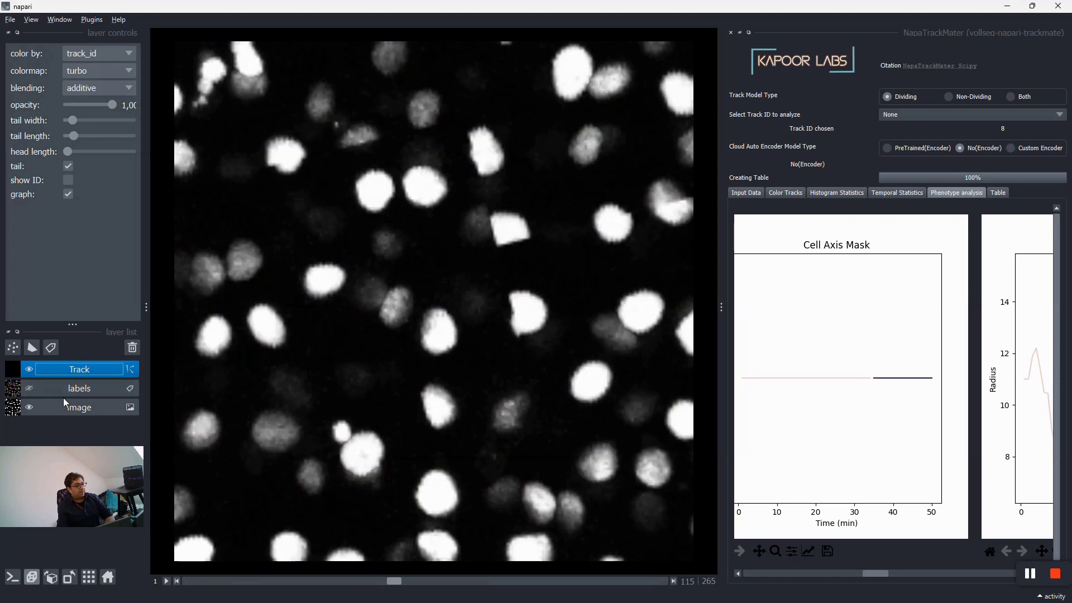
pyautogui.moveTo(394, 582); pyautogui.dragTo(274, 593)
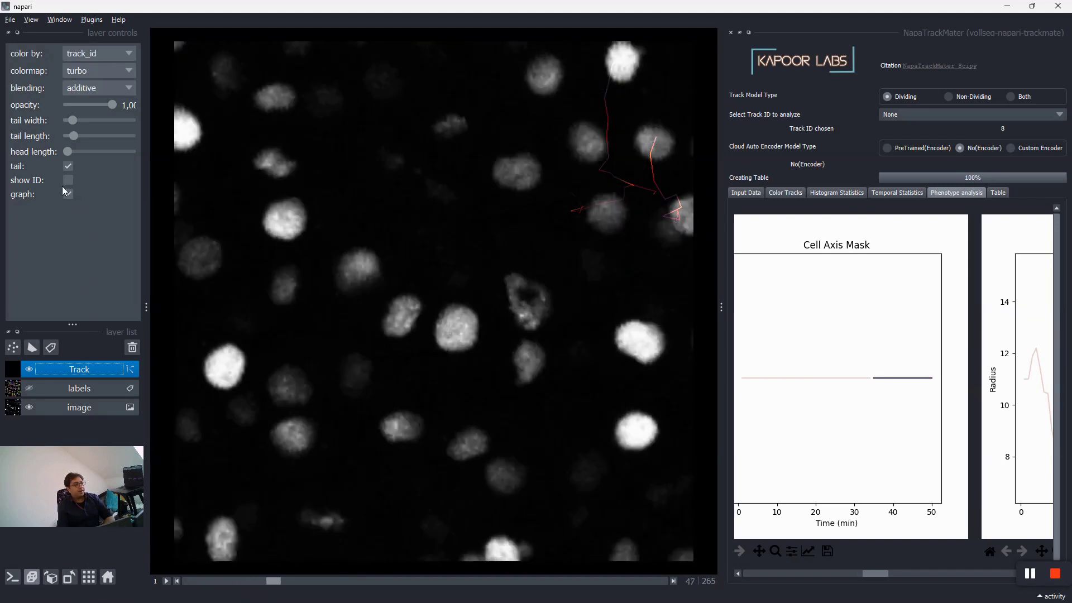
# Step: Color the displayed track by radius and move the time point to frame 35
pyautogui.click(93, 54)
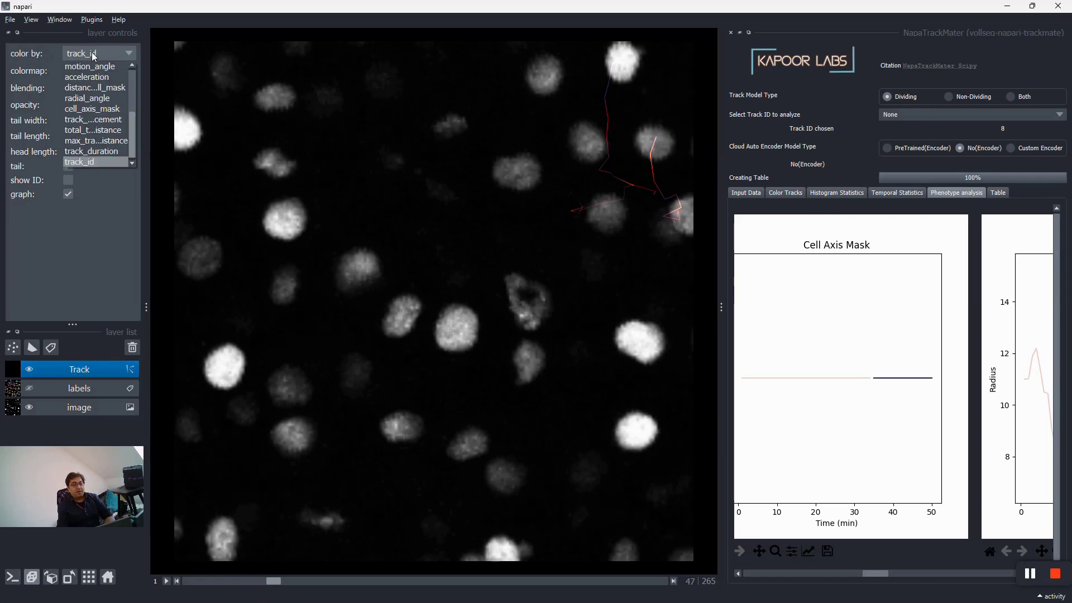
pyautogui.scroll(3, 102, 84)
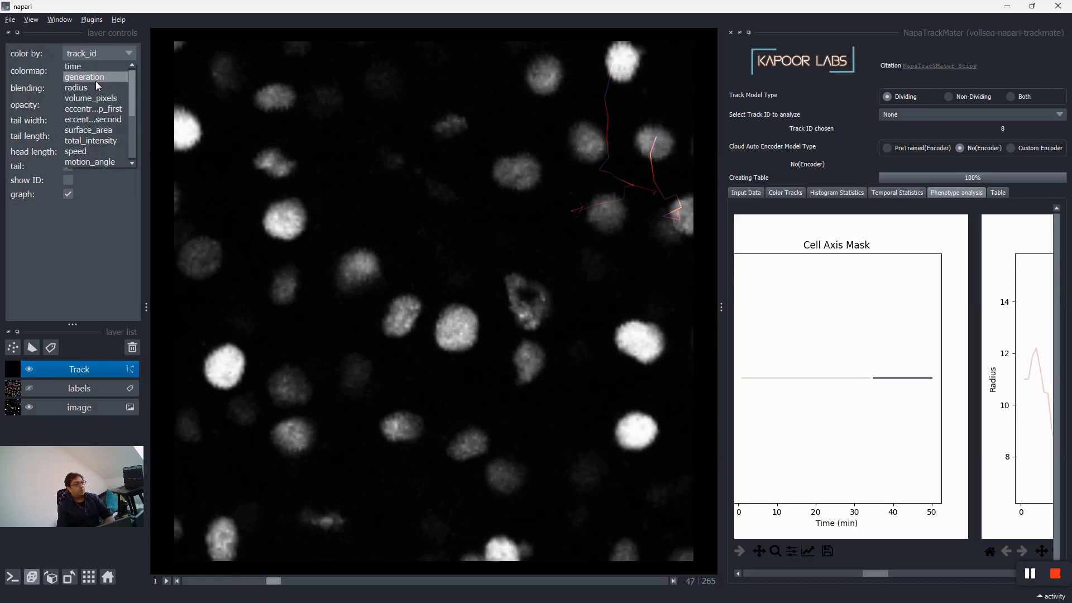
pyautogui.click(92, 87)
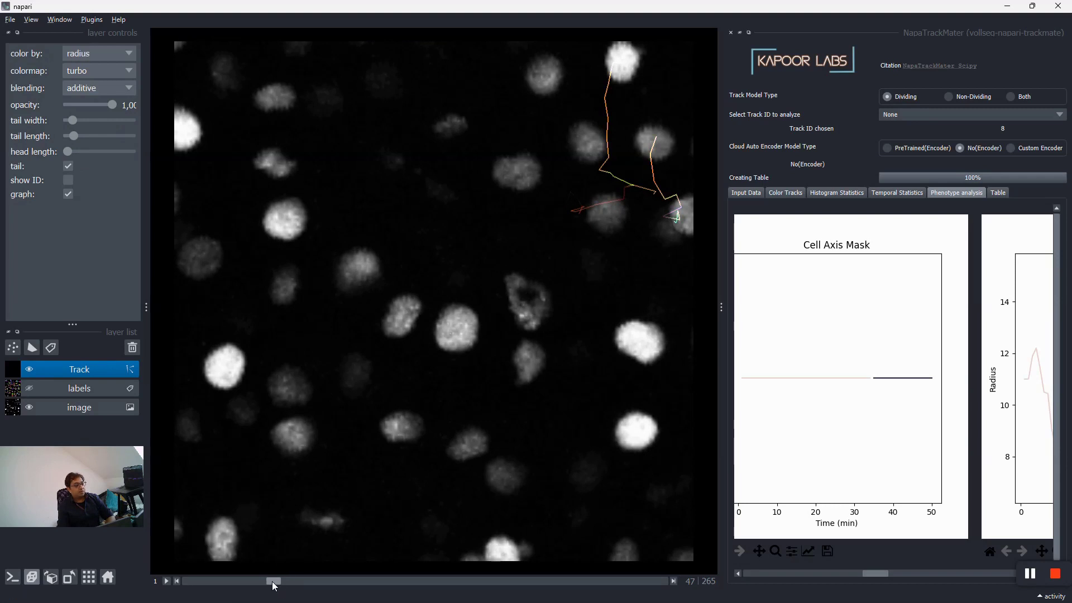
pyautogui.moveTo(273, 581); pyautogui.dragTo(251, 586)
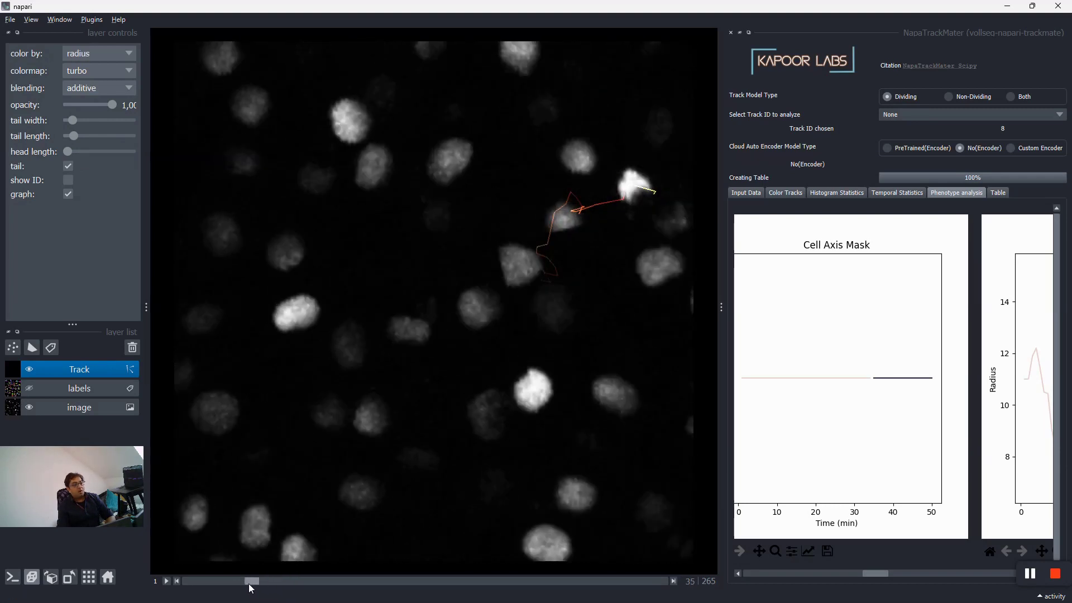
# Step: Color the displayed track by generation and advance the time point to frame 49
pyautogui.click(93, 56)
pyautogui.click(88, 76)
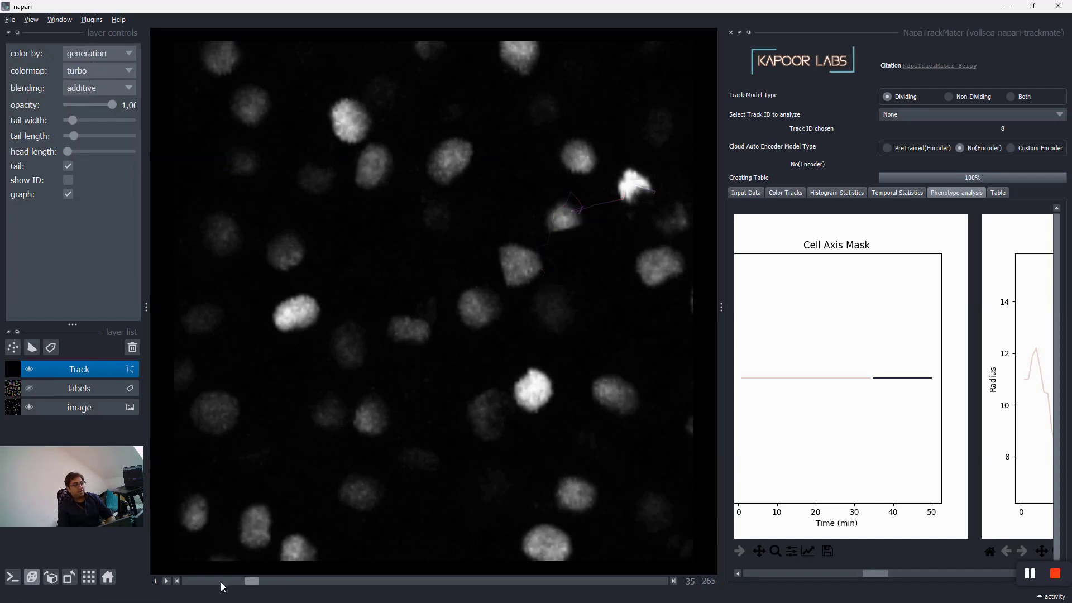
pyautogui.moveTo(252, 582); pyautogui.dragTo(278, 583)
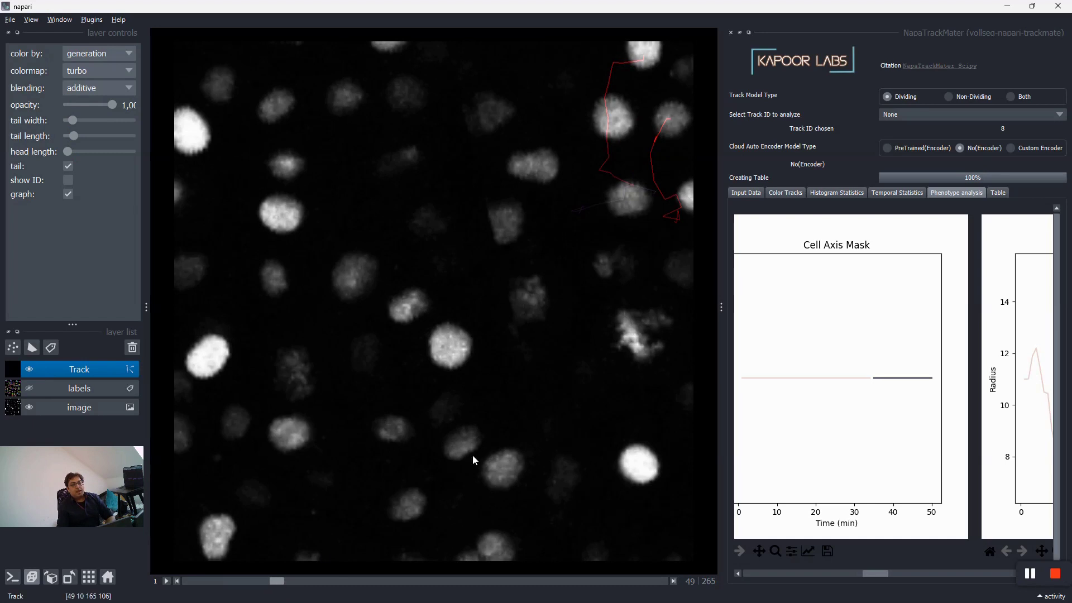
# Step: Select track ID 1 for analysis and view it at time frame 48
pyautogui.click(915, 113)
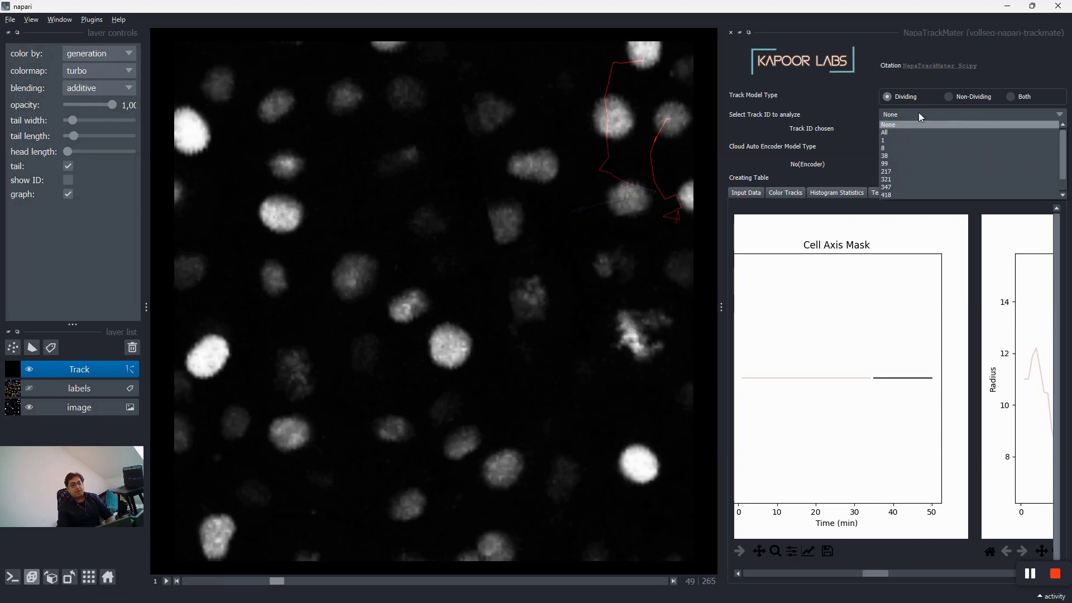
pyautogui.click(900, 139)
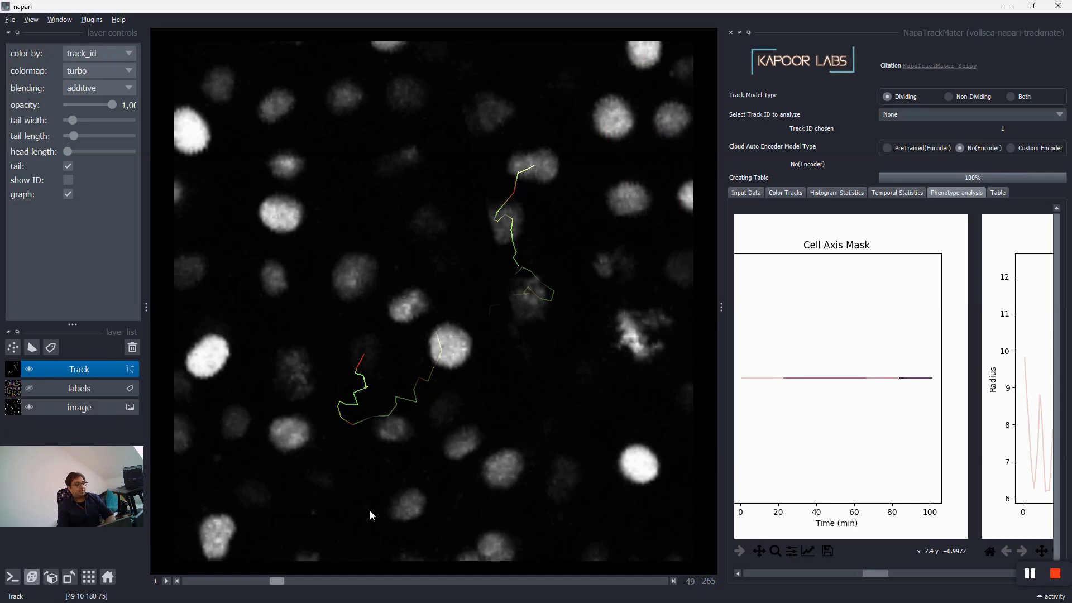
pyautogui.moveTo(277, 582)
pyautogui.mouseDown()
pyautogui.moveTo(199, 583)
pyautogui.moveTo(302, 584)
pyautogui.moveTo(274, 583)
pyautogui.mouseUp()
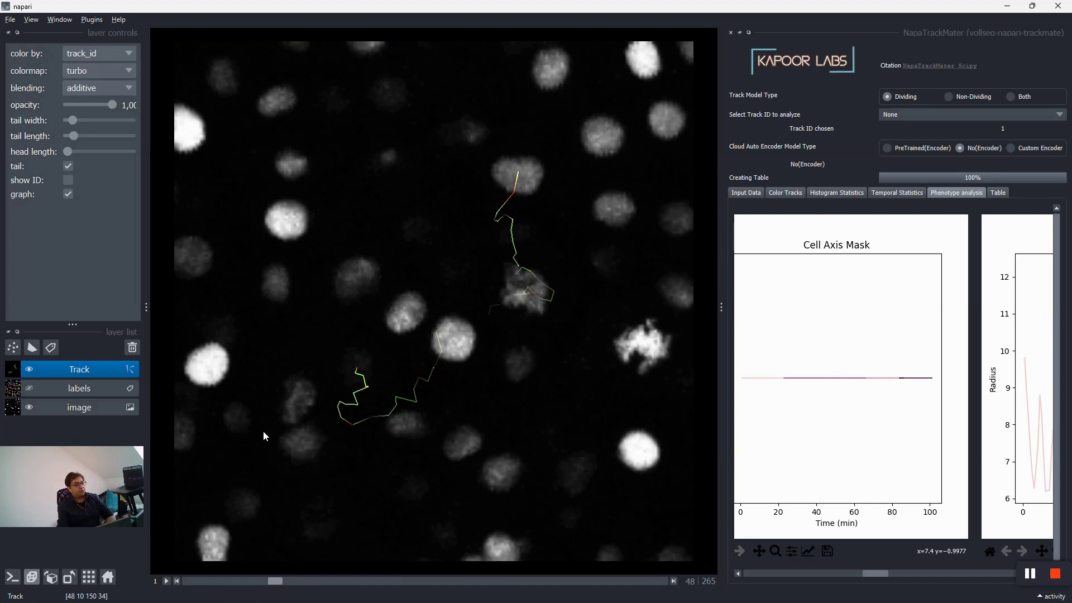
# Step: Color track 1 by generation, lengthen its tail slightly and follow its divisions up to time frame 96
pyautogui.click(82, 56)
pyautogui.scroll(5, 89, 84)
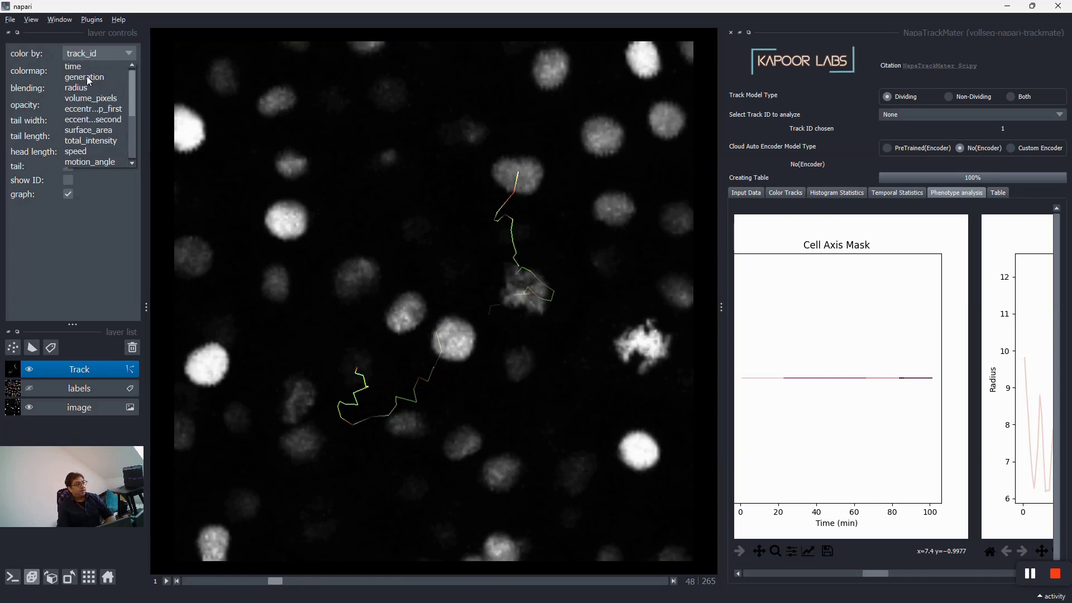
pyautogui.click(87, 83)
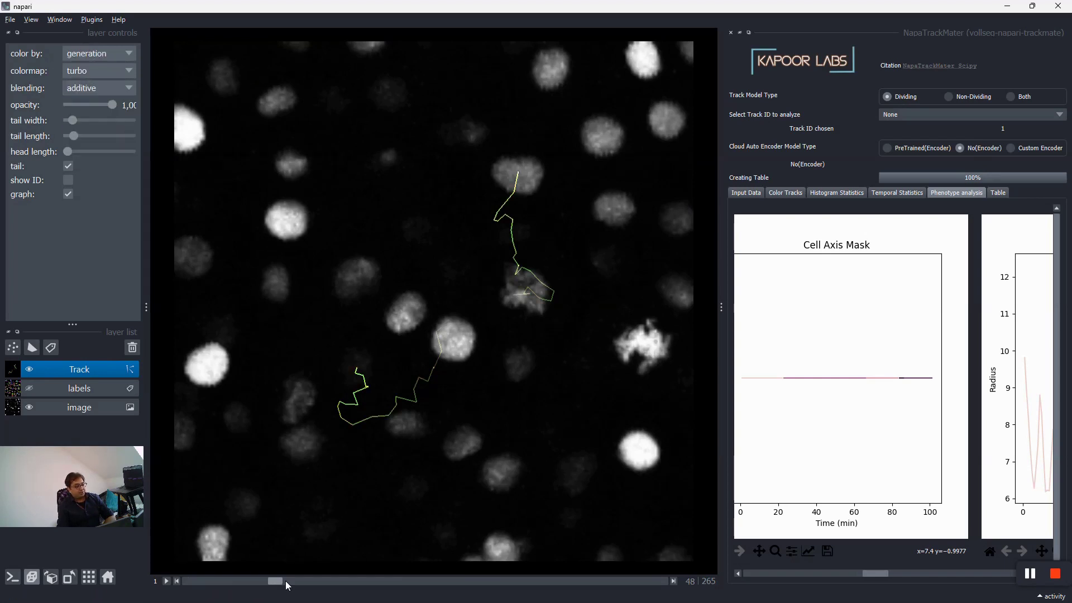
pyautogui.moveTo(278, 586); pyautogui.dragTo(346, 599)
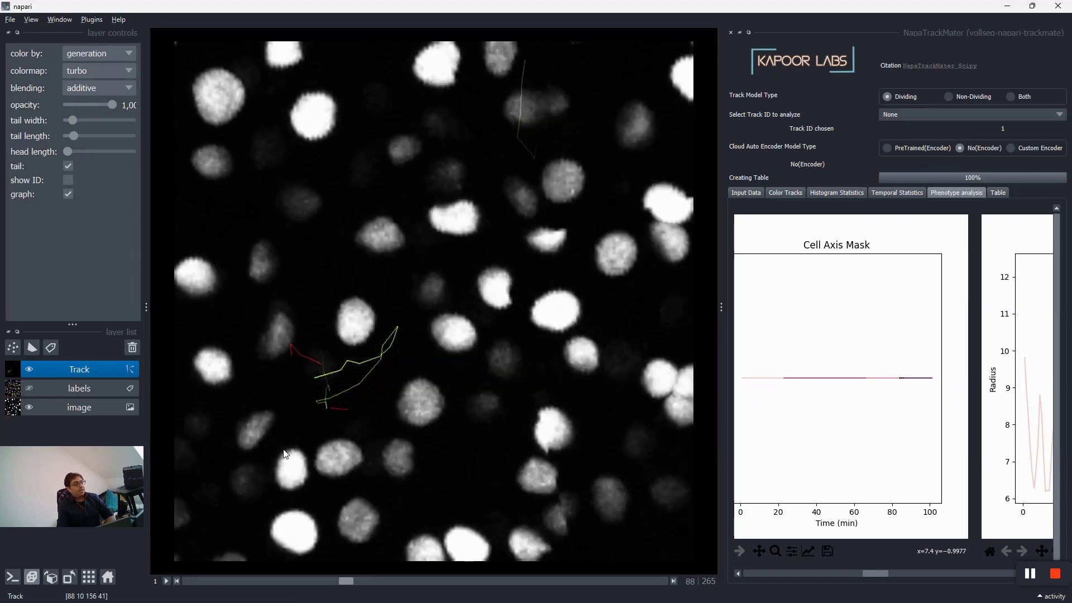
pyautogui.moveTo(74, 136)
pyautogui.mouseDown()
pyautogui.moveTo(90, 136)
pyautogui.moveTo(82, 137)
pyautogui.mouseUp()
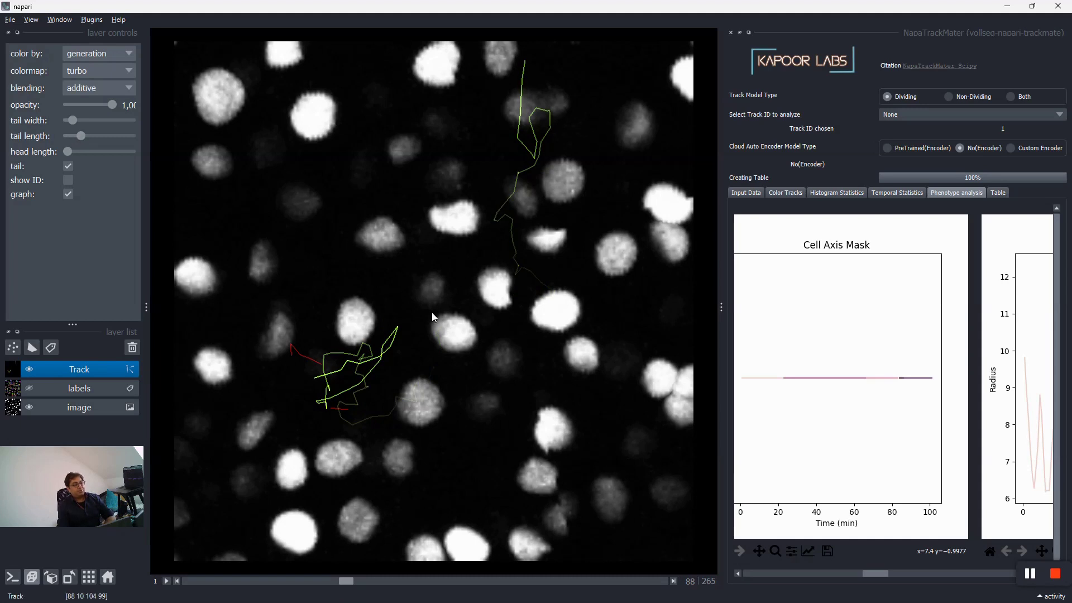
pyautogui.moveTo(350, 579)
pyautogui.mouseDown()
pyautogui.moveTo(309, 581)
pyautogui.moveTo(360, 582)
pyautogui.mouseUp()
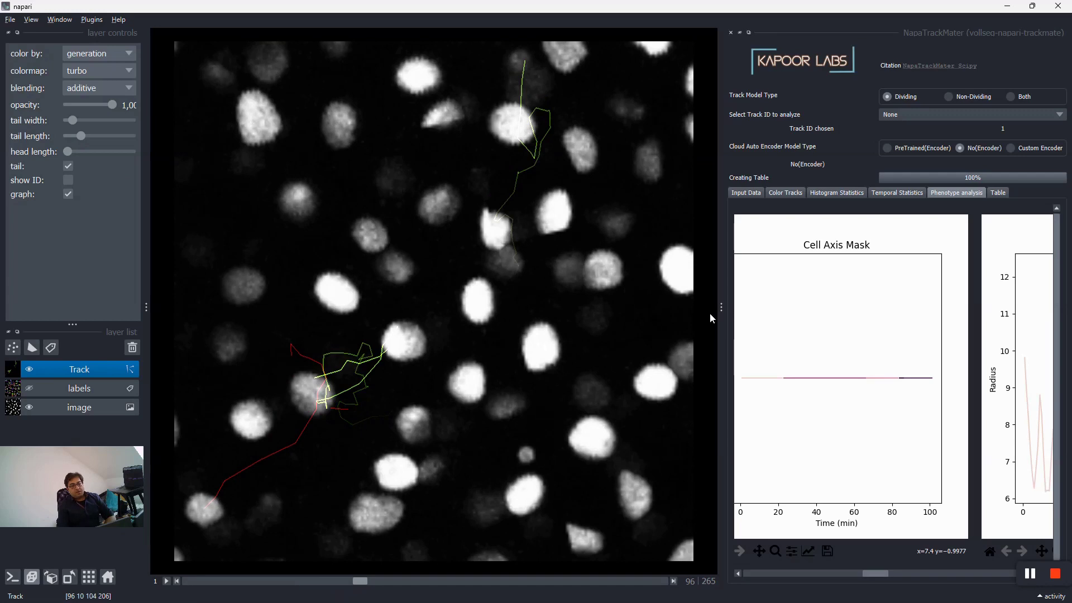
# Step: Review the columns of the track data table
pyautogui.click(998, 193)
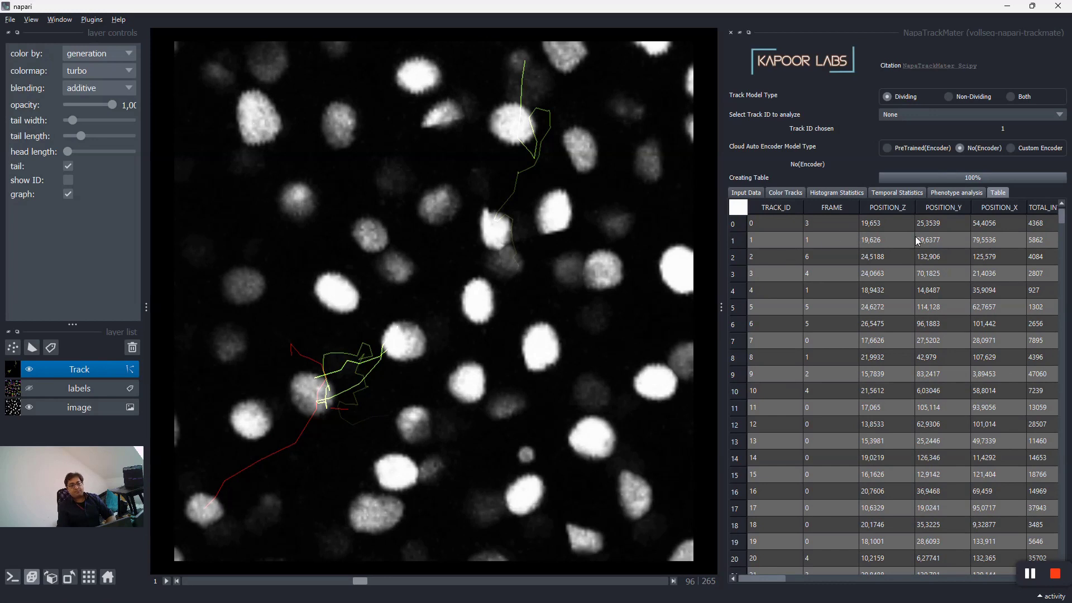
pyautogui.moveTo(776, 579); pyautogui.dragTo(711, 585)
# Step: Show the labels layer again and generate a recolored labels layer using the TRACK_ID spot attribute
pyautogui.click(786, 193)
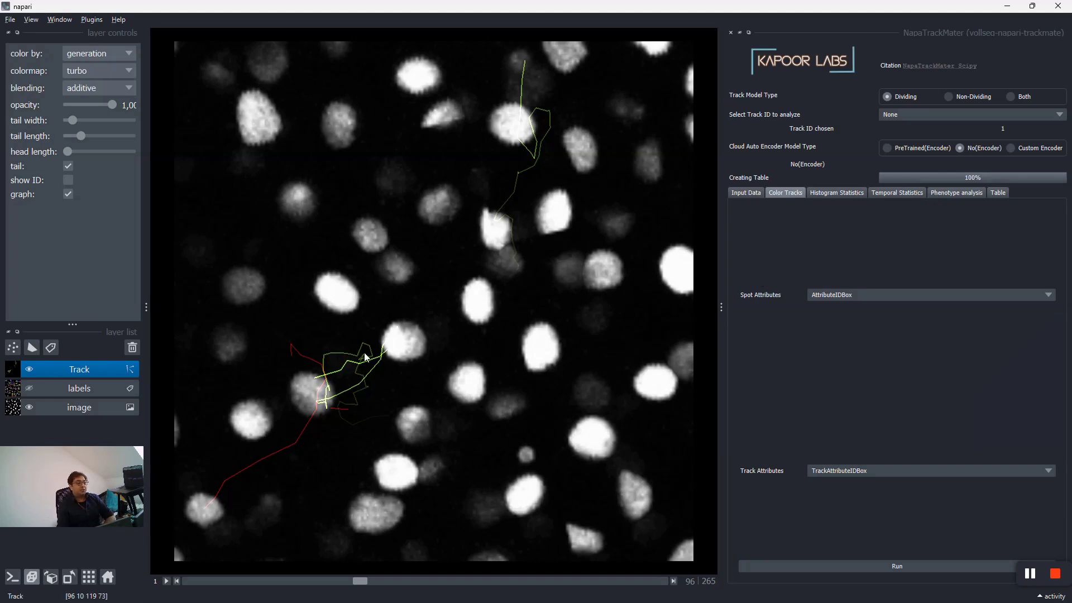
pyautogui.click(29, 388)
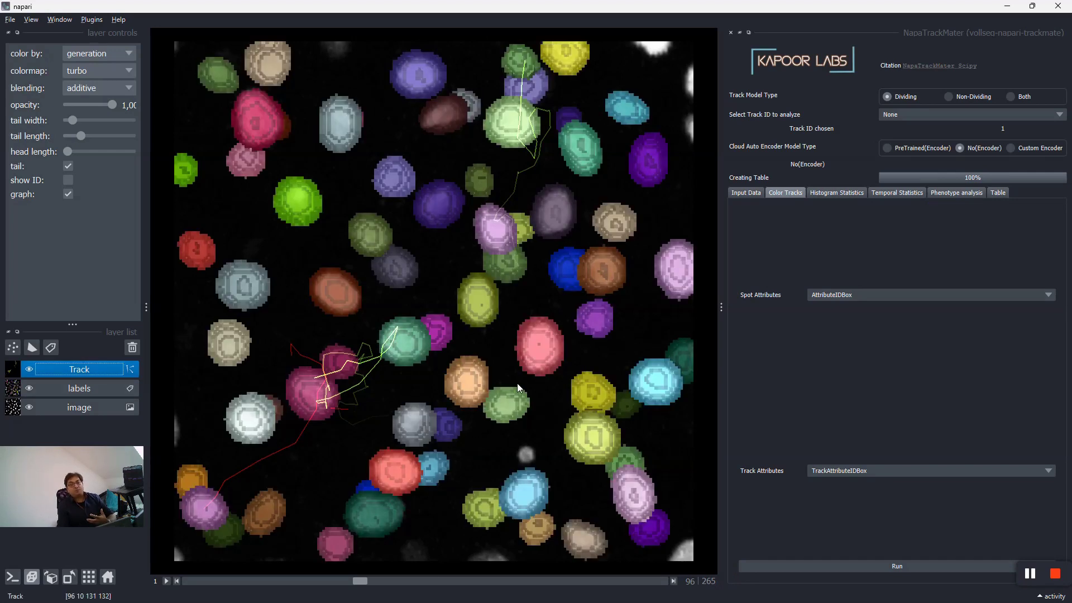
pyautogui.click(868, 294)
pyautogui.click(860, 318)
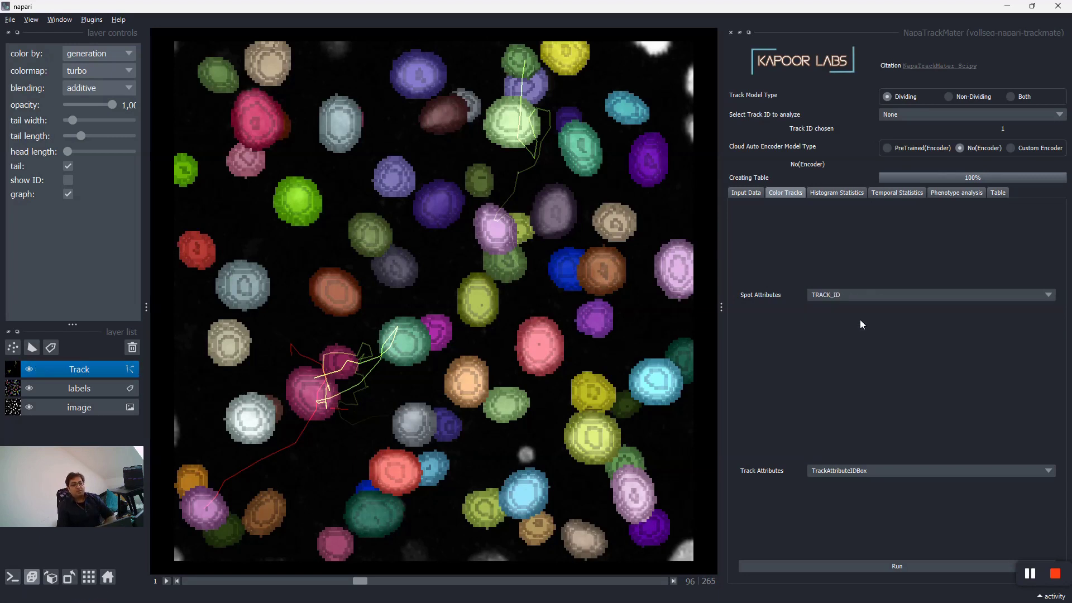
pyautogui.click(863, 565)
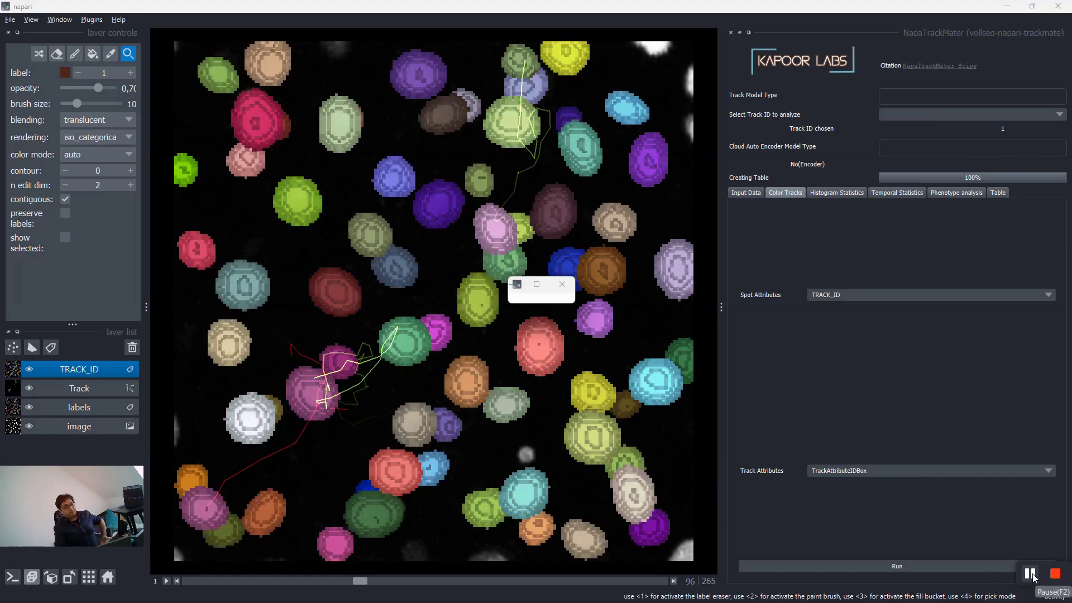
# Step: Hide the original labels layer and follow the cells colored by TRACK_ID back to time frame 58
pyautogui.click(29, 408)
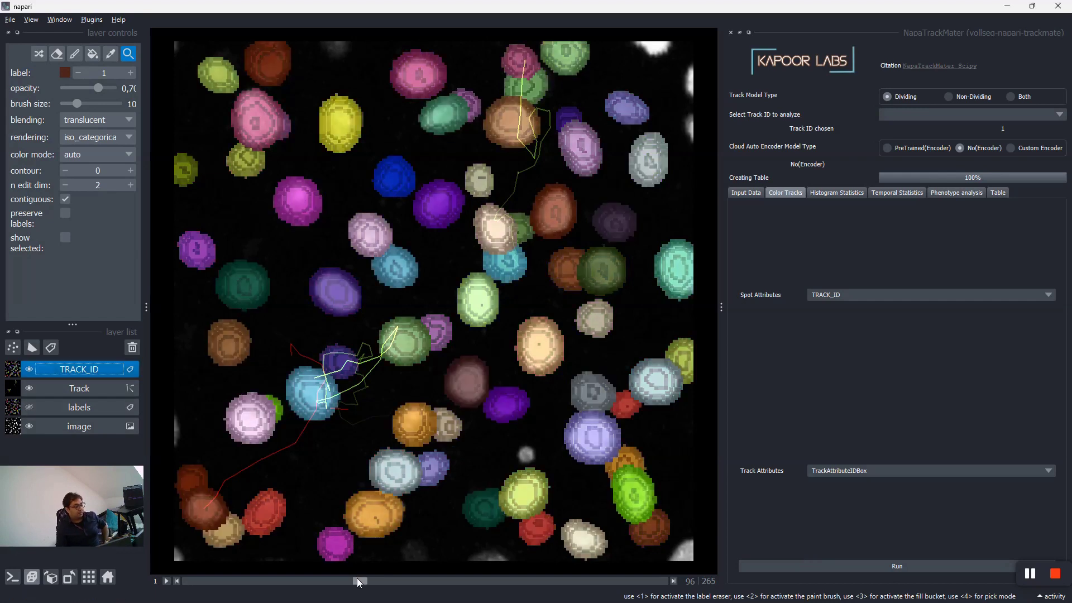
pyautogui.moveTo(358, 581); pyautogui.dragTo(325, 591)
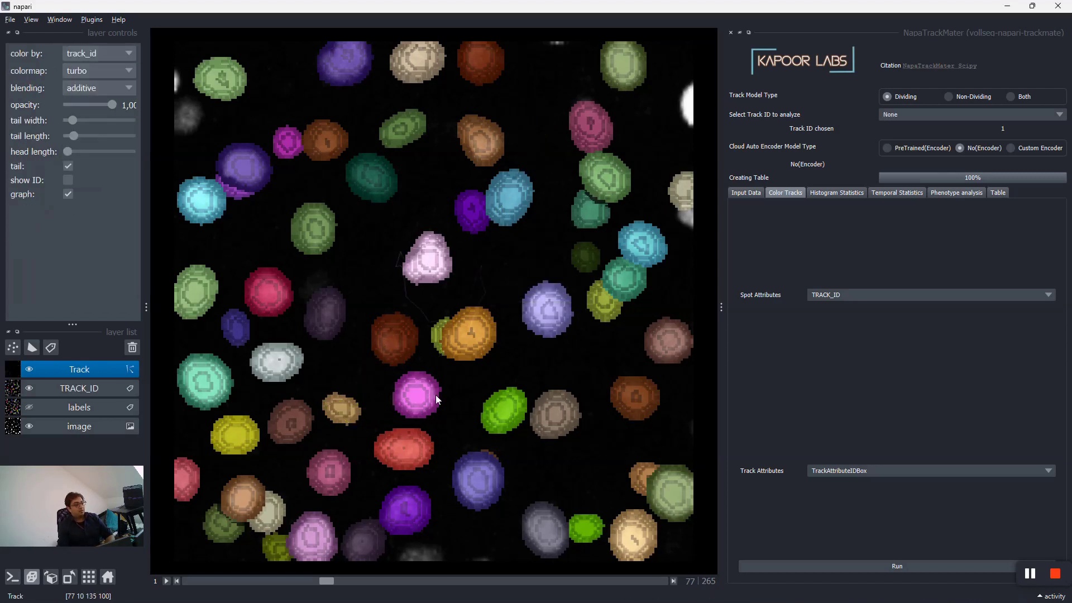
pyautogui.moveTo(327, 581); pyautogui.dragTo(291, 596)
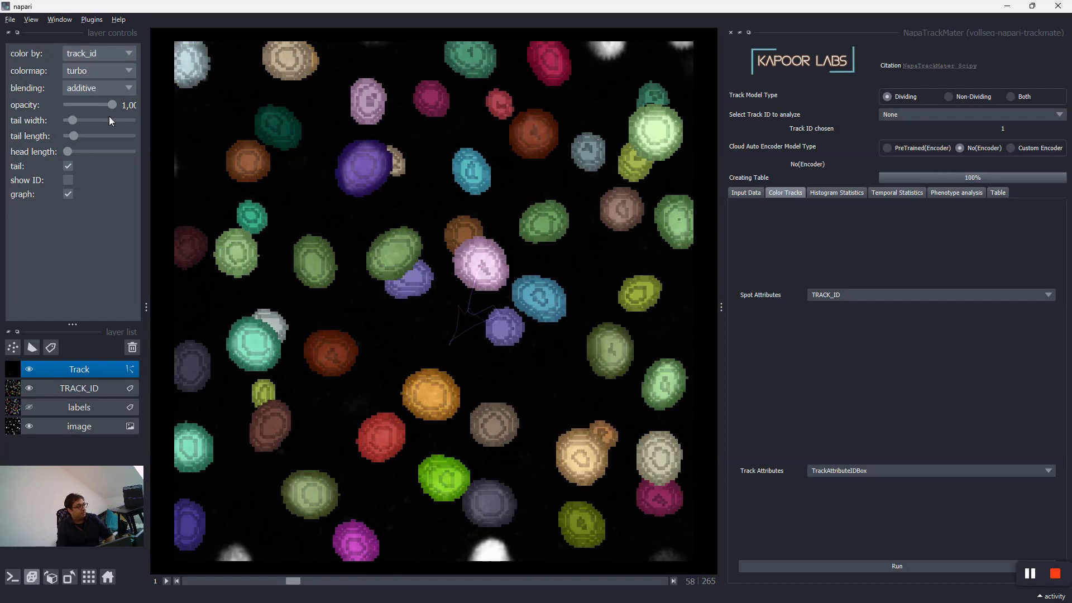
# Step: Color the track by radius and turn on its ID display at time frame 66
pyautogui.click(90, 58)
pyautogui.scroll(3, 92, 79)
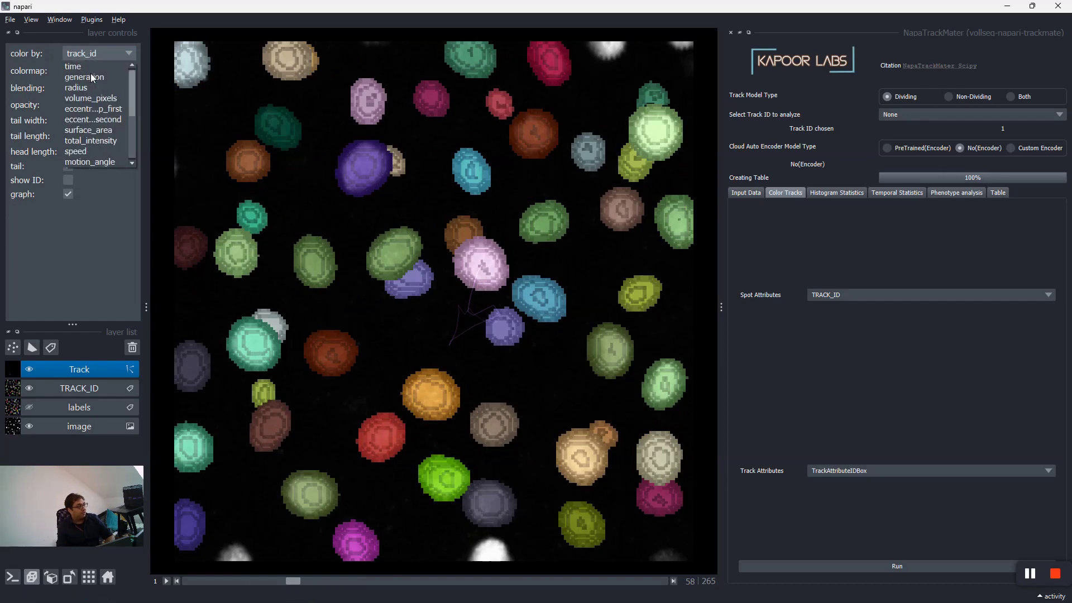
pyautogui.click(89, 90)
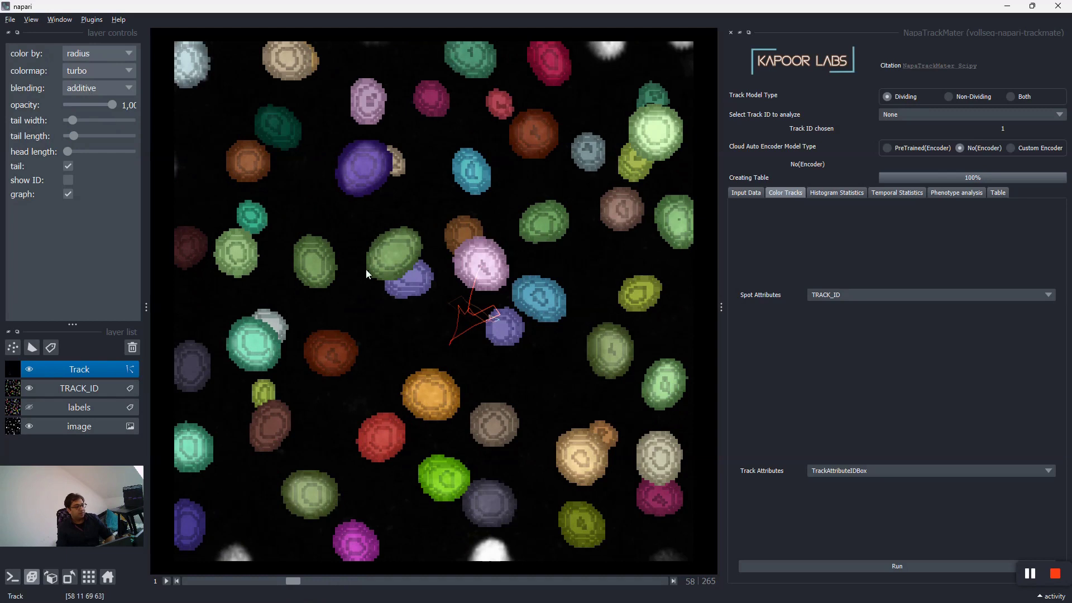
pyautogui.moveTo(291, 582)
pyautogui.mouseDown()
pyautogui.moveTo(269, 582)
pyautogui.moveTo(306, 582)
pyautogui.mouseUp()
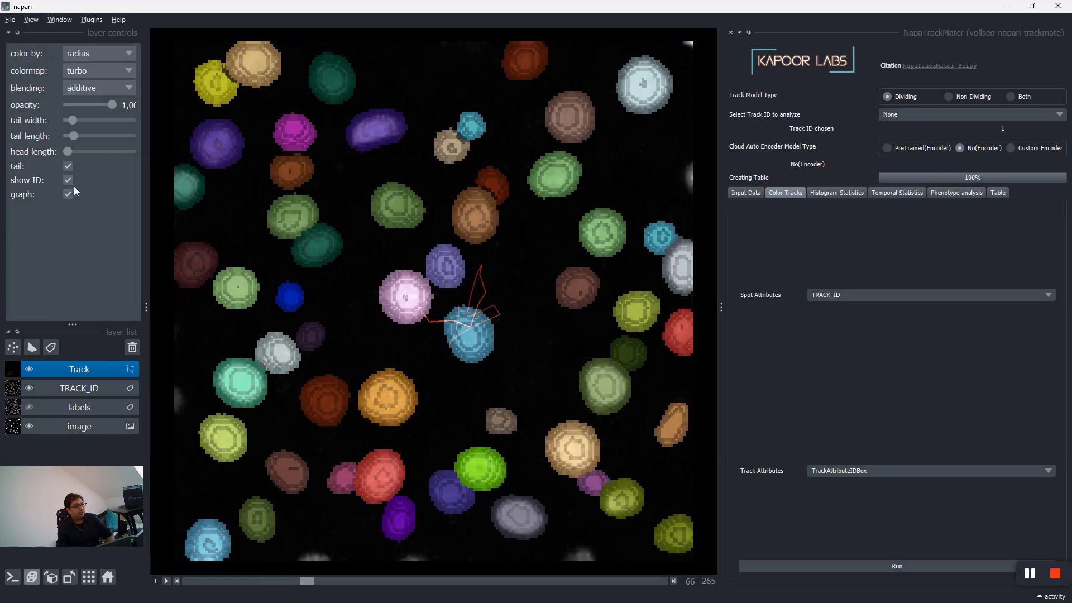
# Step: Hide the TRACK_ID layer and temporarily hide the image layer to read the track's ID label
pyautogui.scroll(3, 421, 305)
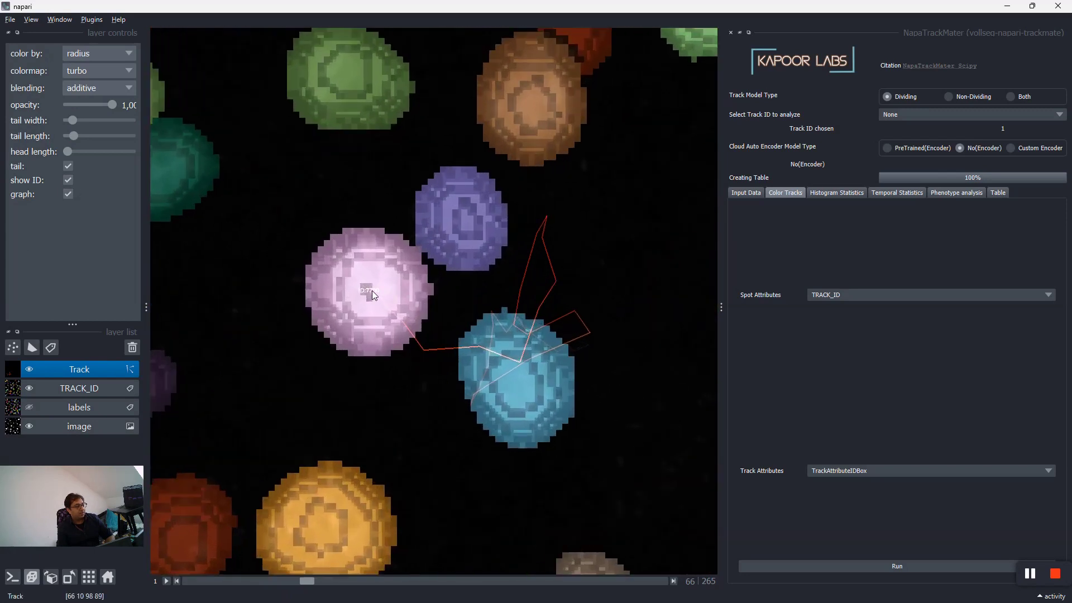
pyautogui.click(29, 388)
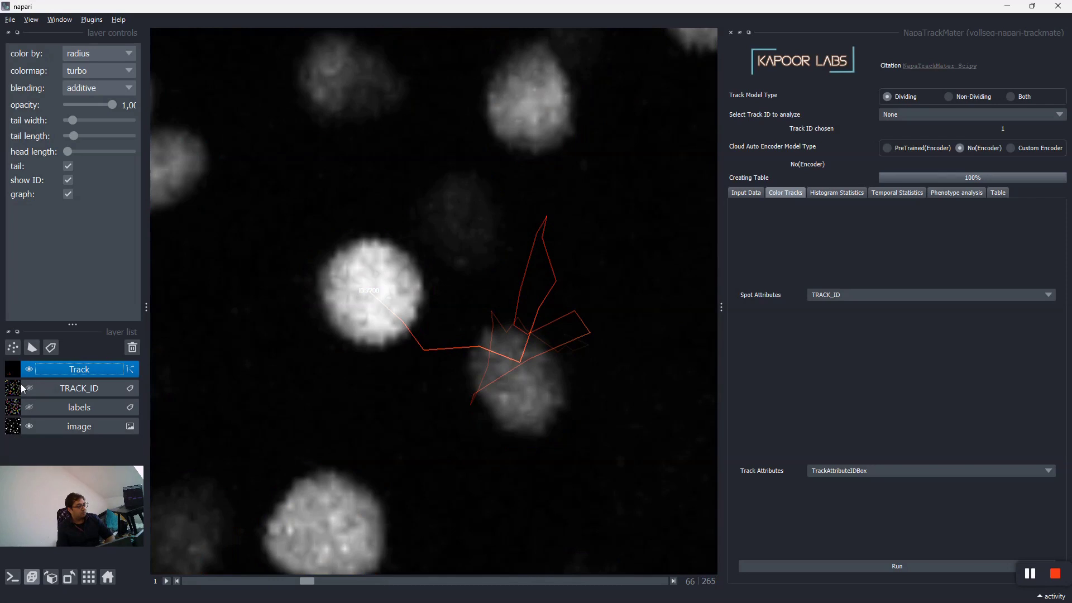
pyautogui.click(28, 426)
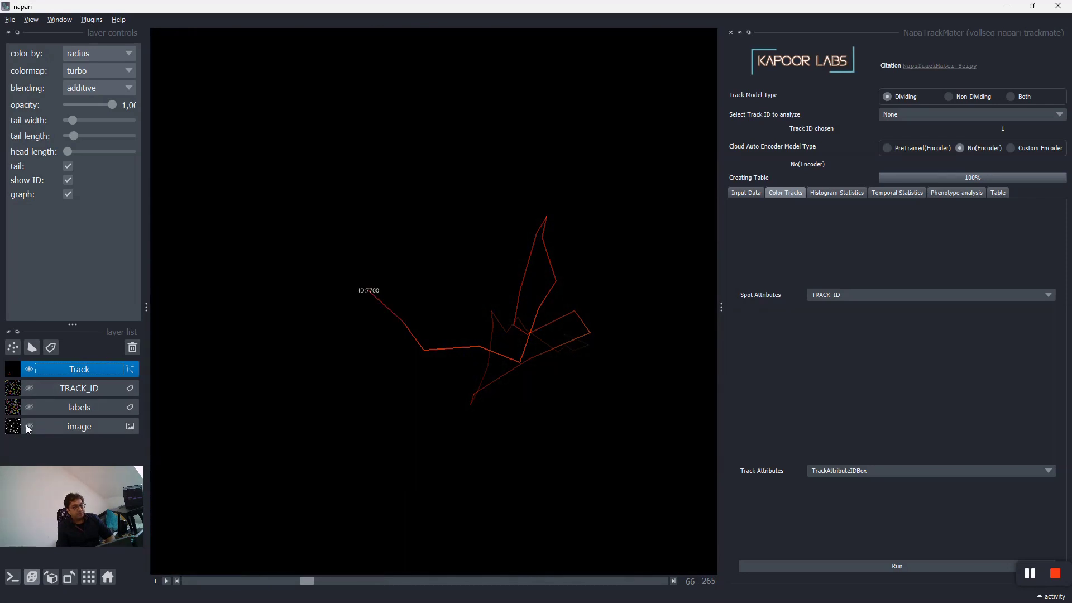
pyautogui.click(28, 426)
pyautogui.scroll(-8, 450, 393)
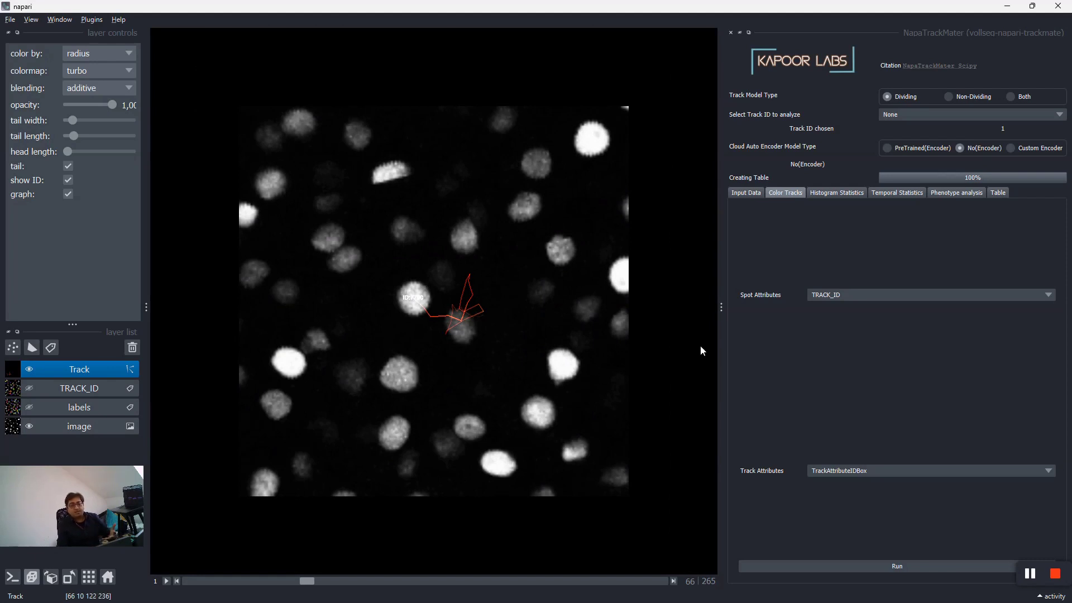
# Step: Display the plugin's input data settings
pyautogui.click(751, 194)
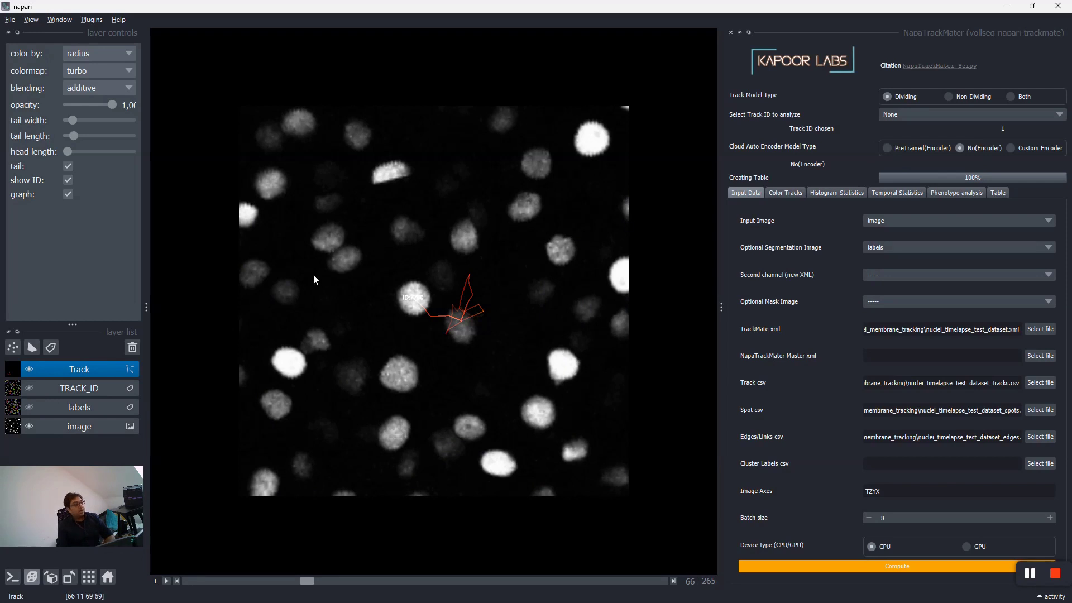
# Step: Show the TRACK_ID layer again and clear the TrackMate xml path in the input data
pyautogui.click(27, 387)
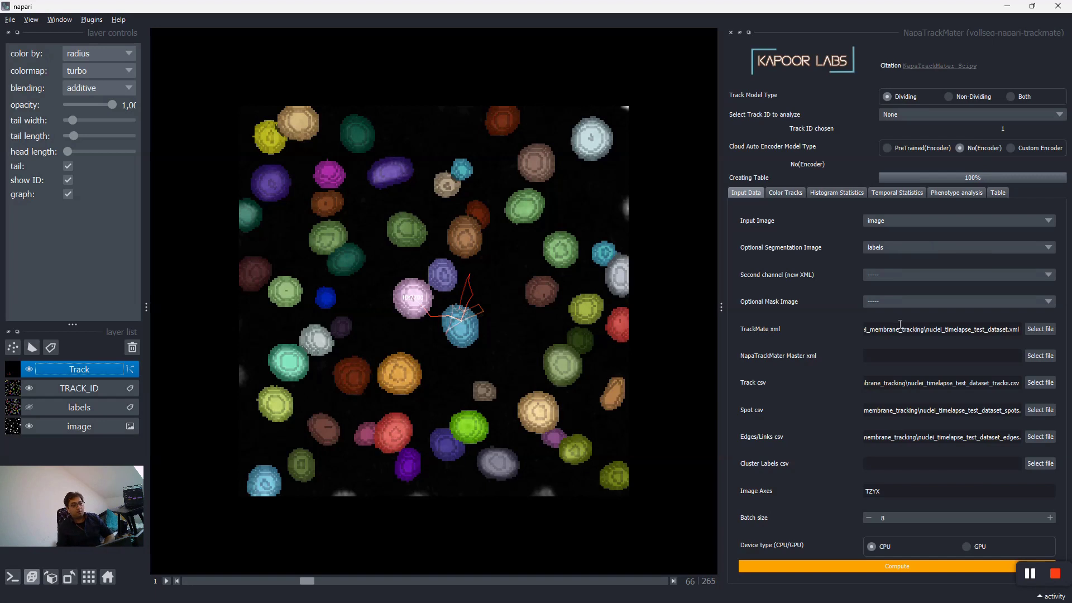
pyautogui.tripleClick(941, 332)
pyautogui.press('BackSpace')
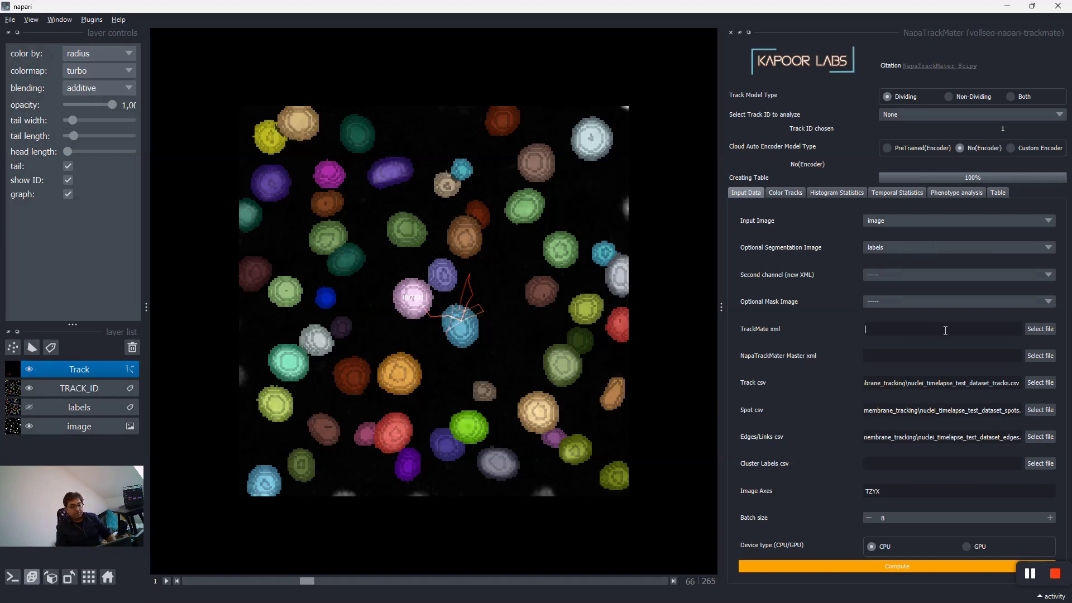
# Step: Load master_nuclei_timelapse_test_dataset as the NapaTrackMater Master xml and compute the tracks from it
pyautogui.click(1041, 357)
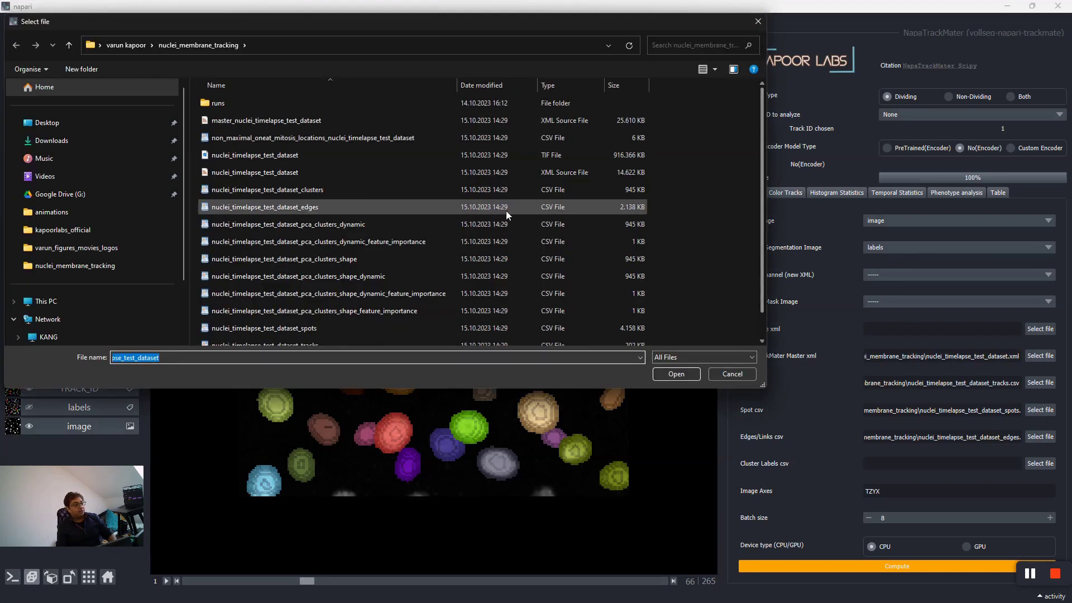
pyautogui.doubleClick(255, 120)
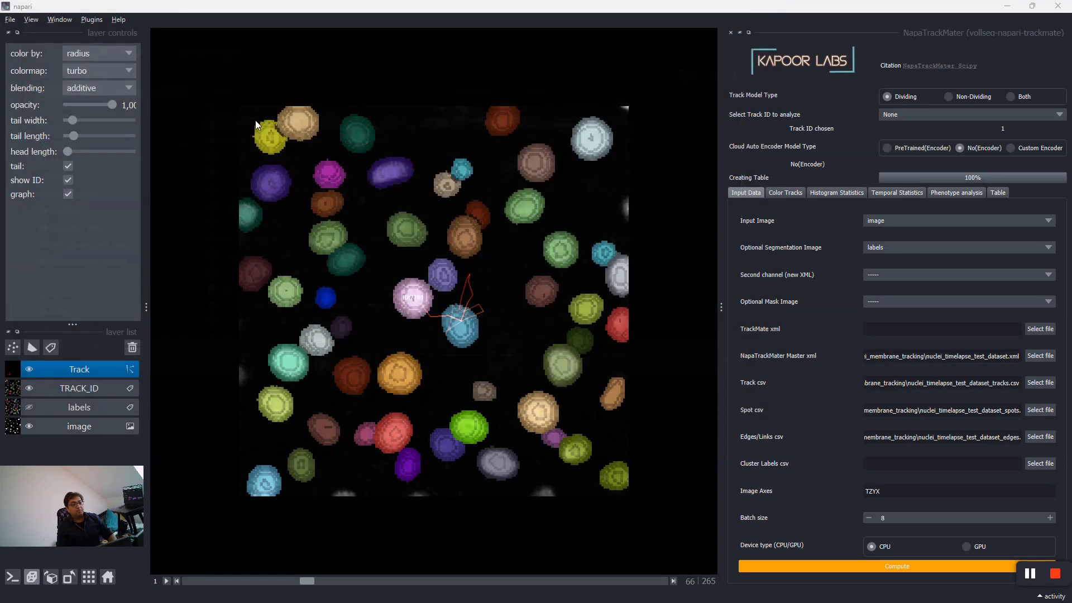
pyautogui.click(850, 568)
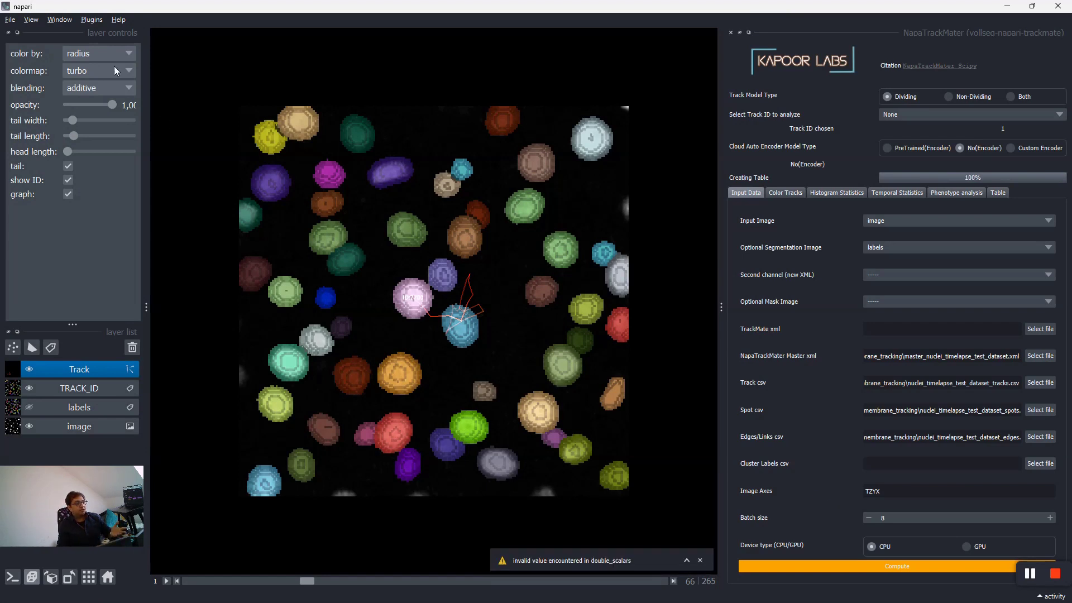
# Step: Select track ID 1 for analysis and view it colored by surface_area at time frame 64
pyautogui.click(928, 114)
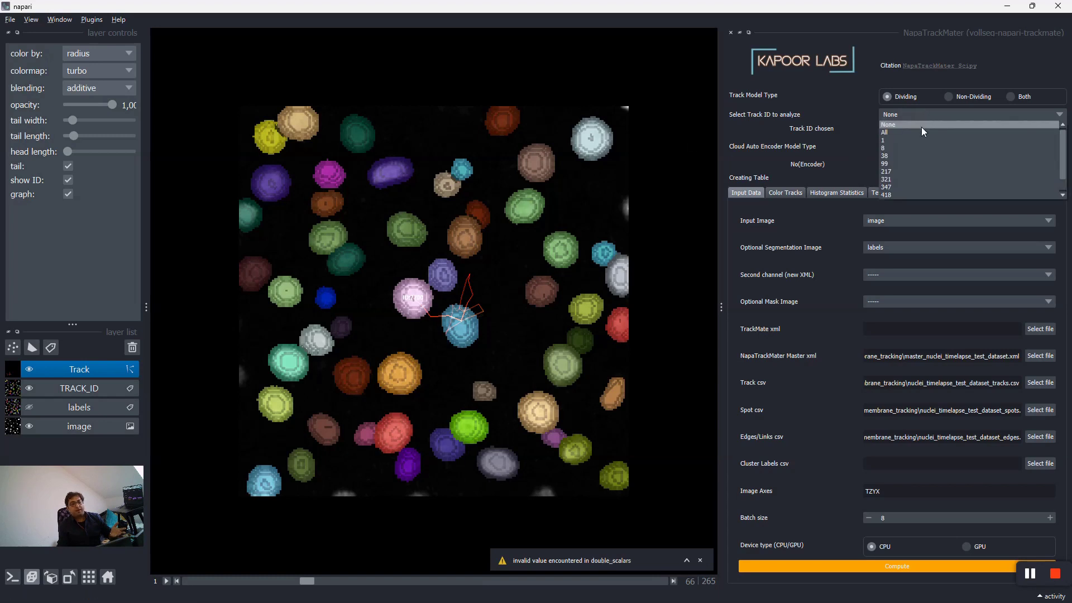
pyautogui.click(905, 142)
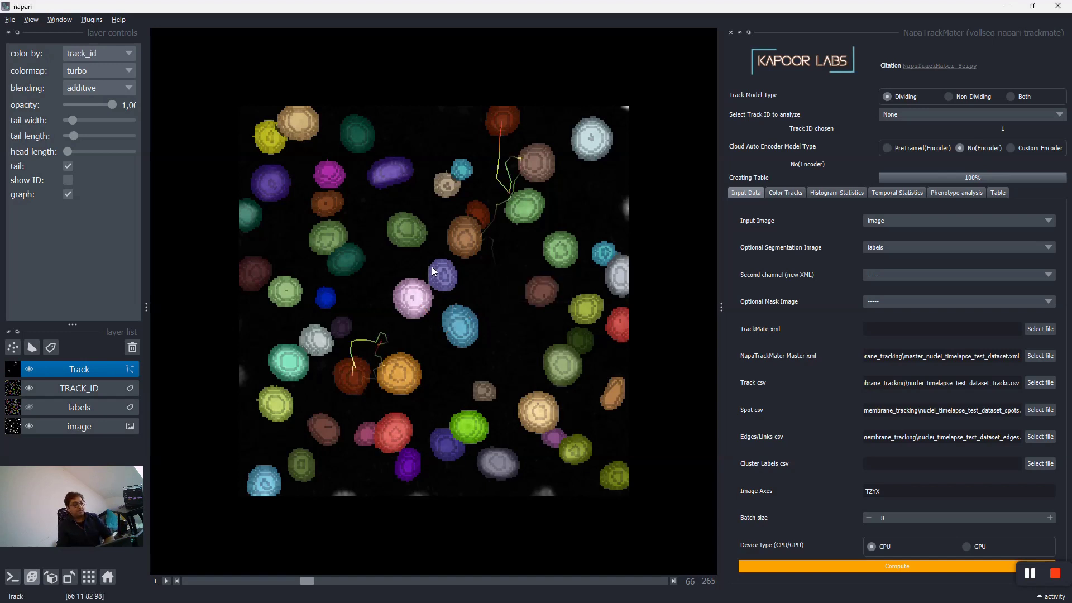
pyautogui.click(87, 52)
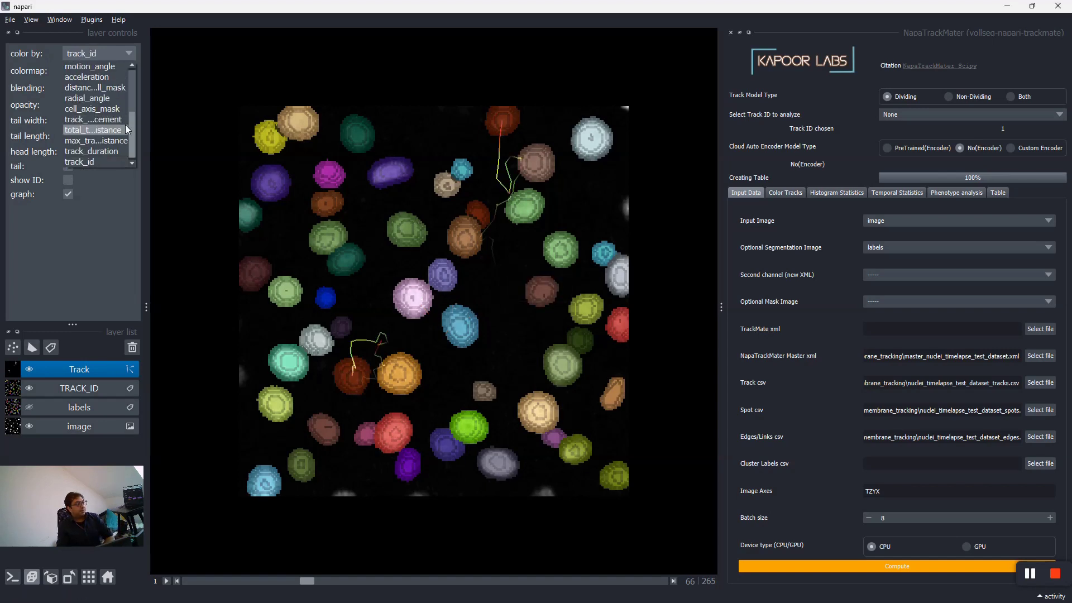
pyautogui.scroll(-1, 97, 115)
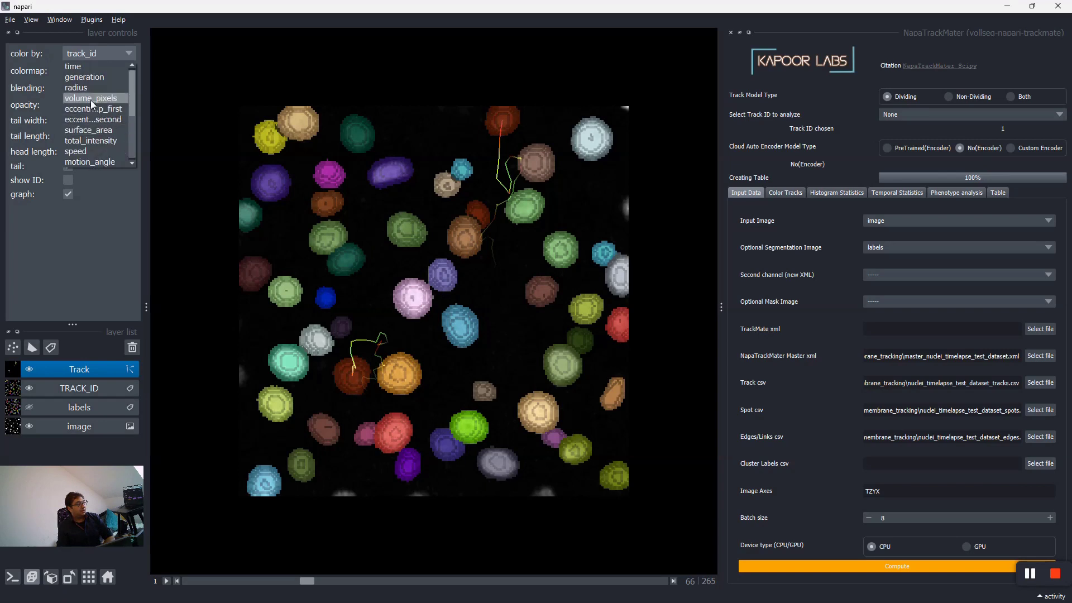
pyautogui.click(95, 130)
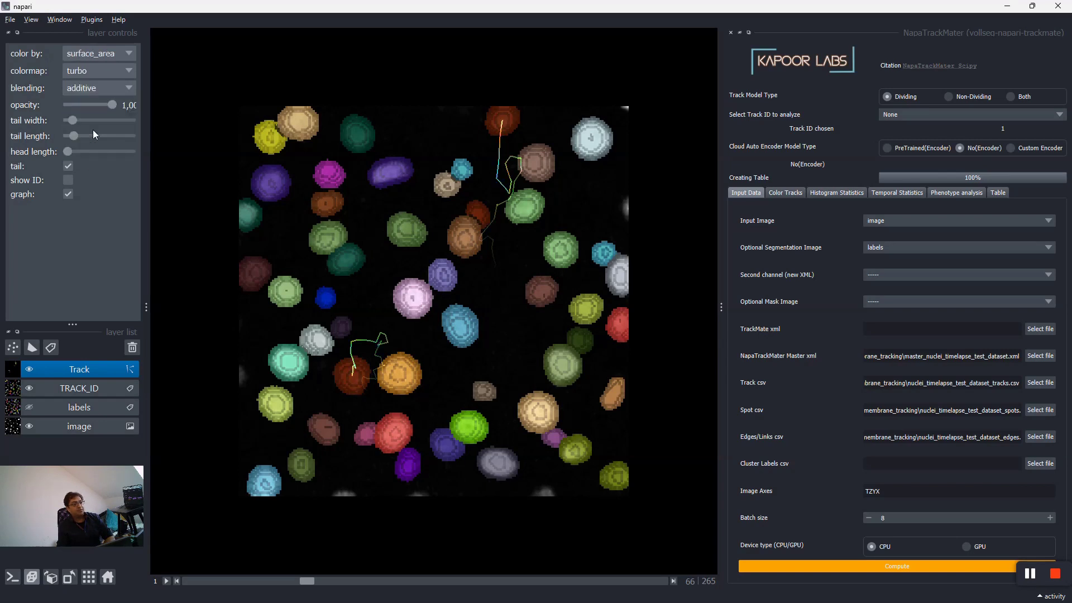
pyautogui.moveTo(312, 582)
pyautogui.mouseDown()
pyautogui.moveTo(242, 581)
pyautogui.moveTo(299, 586)
pyautogui.mouseUp()
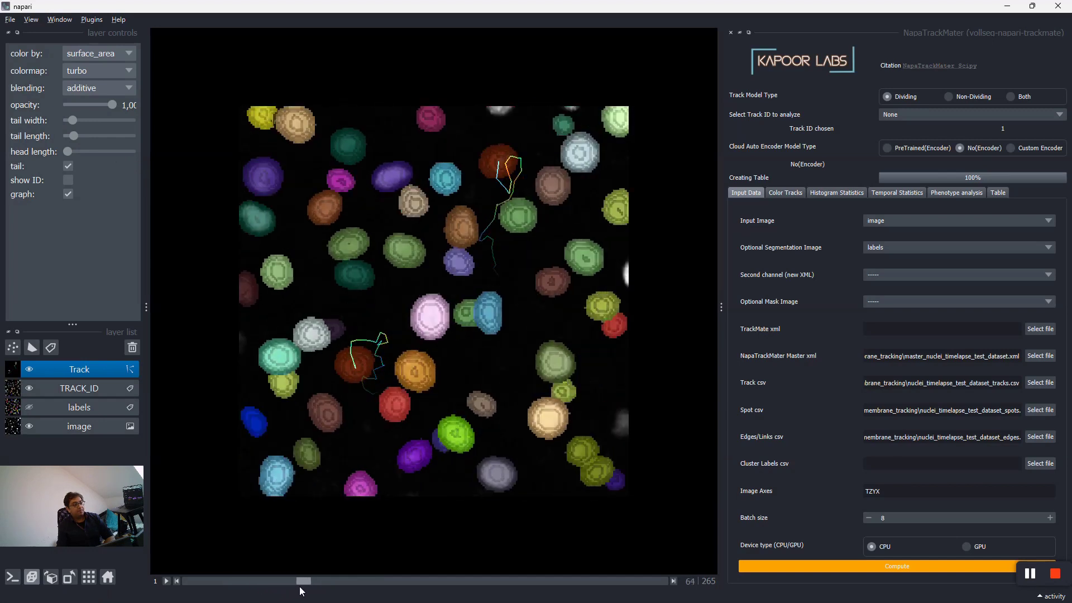
# Step: Display all dividing tracks with a longer tail and follow them to time frame 147
pyautogui.click(912, 114)
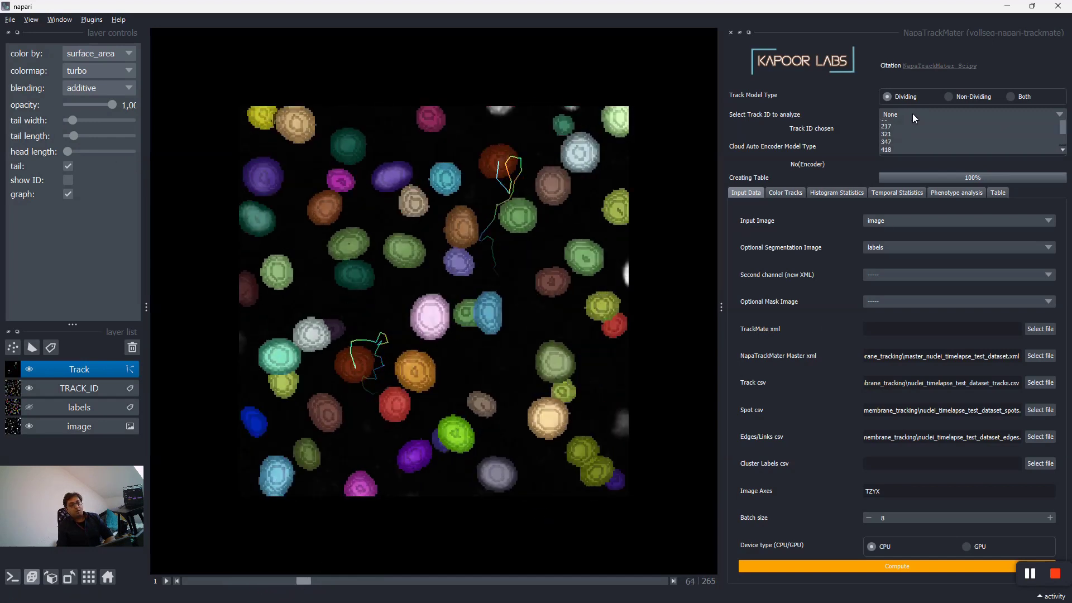
pyautogui.click(899, 131)
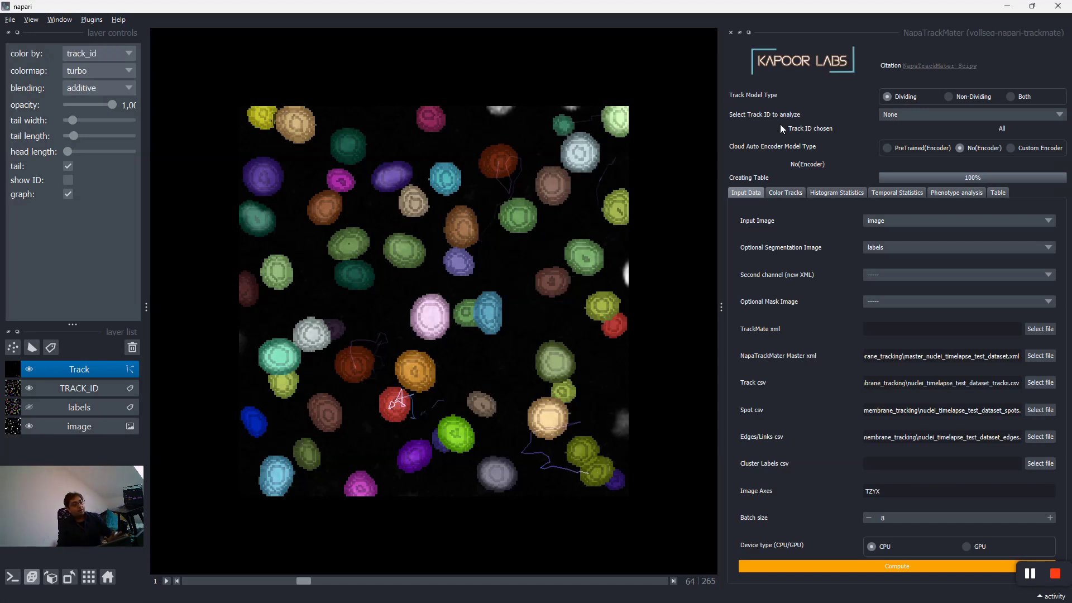
pyautogui.moveTo(74, 136); pyautogui.dragTo(105, 137)
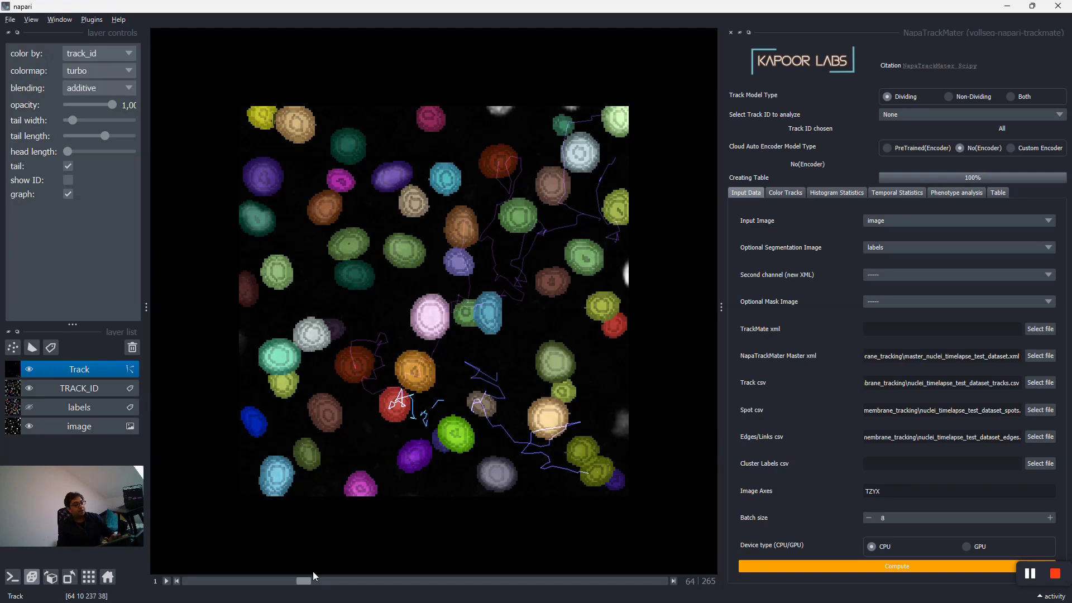
pyautogui.moveTo(306, 580); pyautogui.dragTo(451, 587)
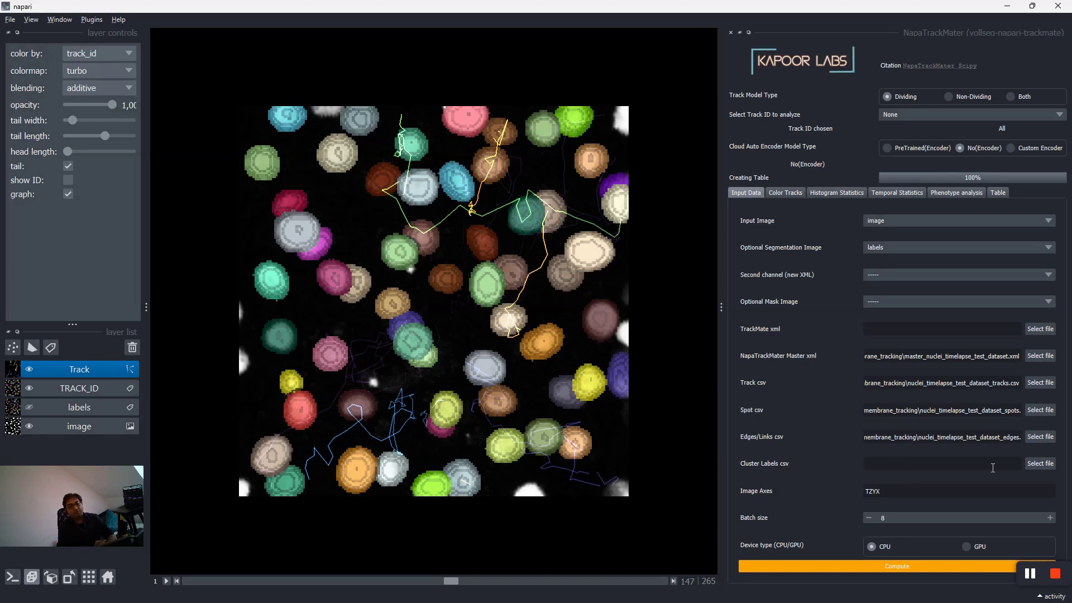
# Step: Load nuclei_timelapse_test_dataset_pca_clusters_dynamic from the nuclei_membrane_tracking folder as the Cluster Labels csv and compute the cluster classes
pyautogui.click(1034, 465)
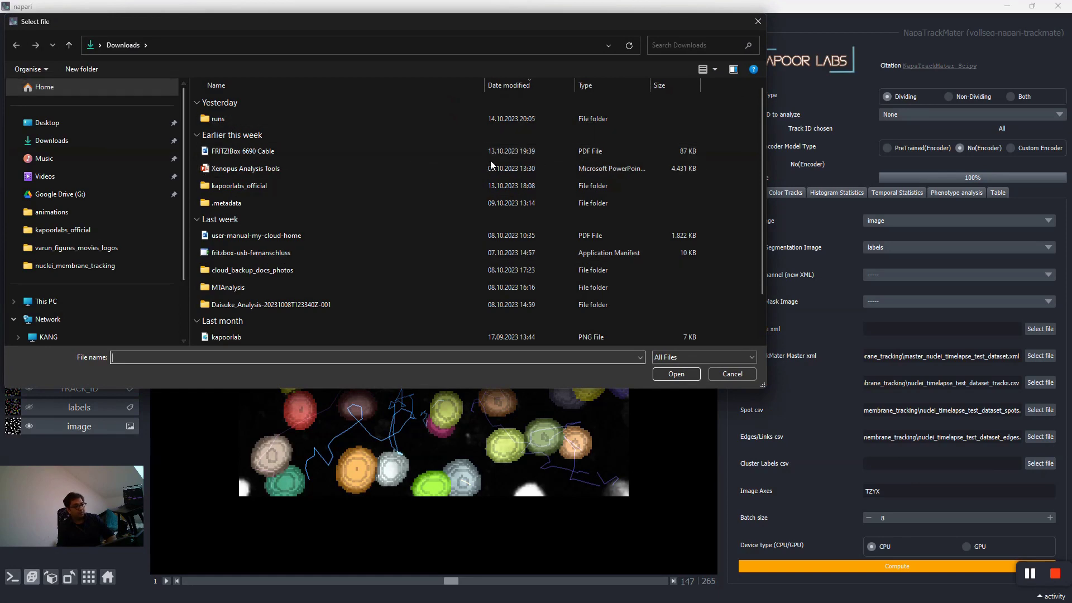
pyautogui.click(746, 376)
pyautogui.tripleClick(935, 437)
pyautogui.hotkey('ctrl', 'c')
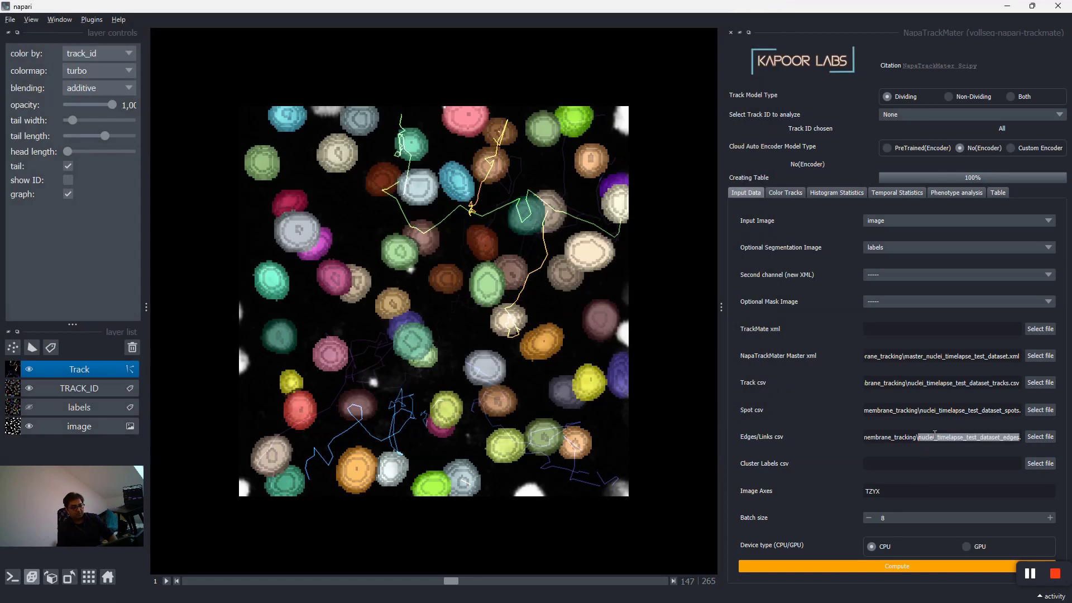
pyautogui.click(905, 468)
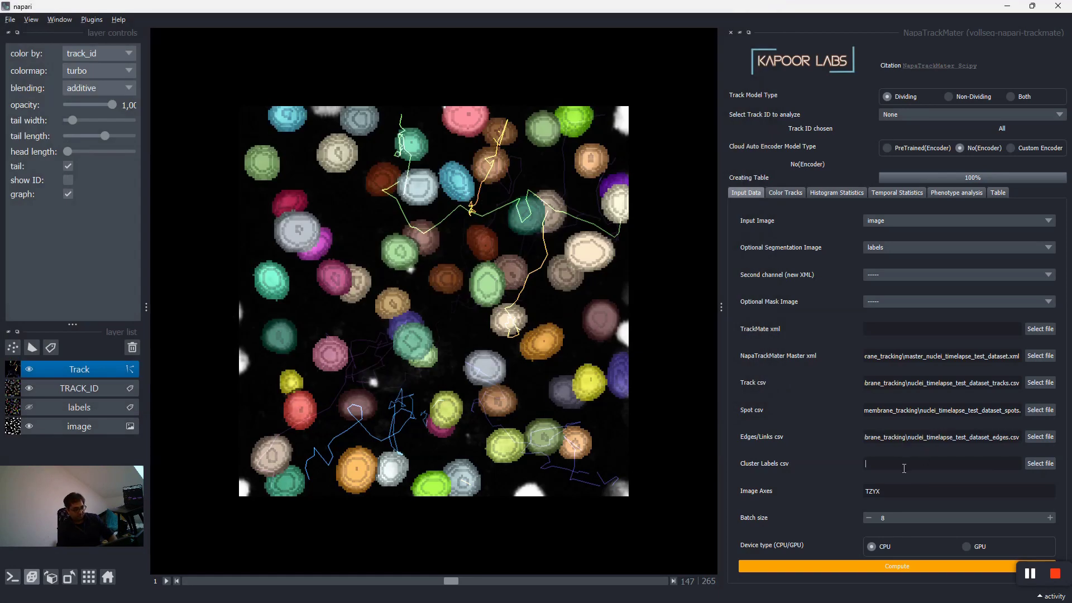
pyautogui.hotkey('ctrl', 'v')
pyautogui.click(1039, 464)
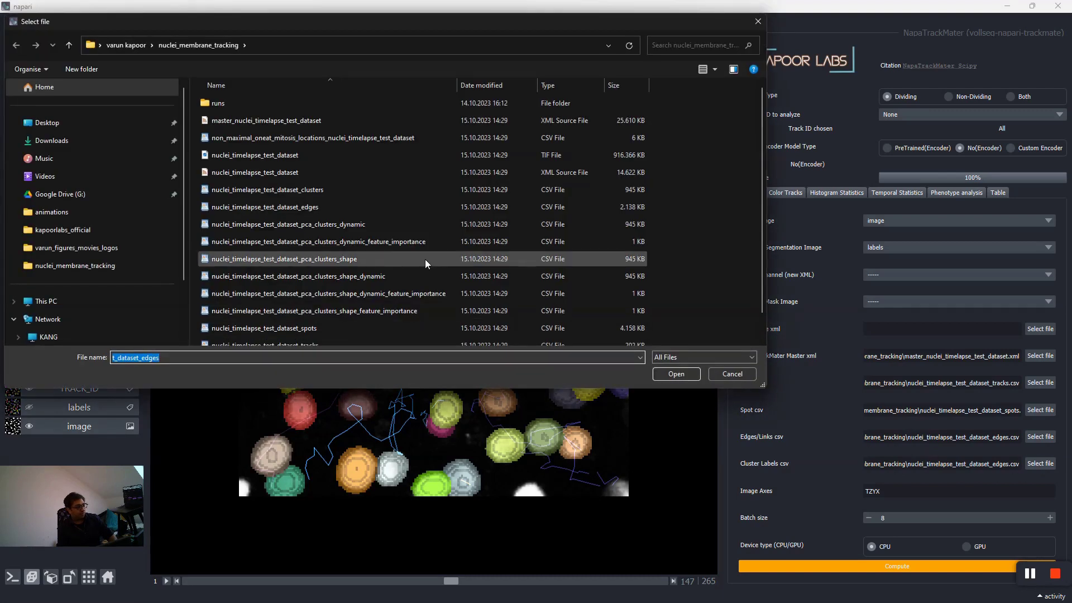
pyautogui.click(331, 225)
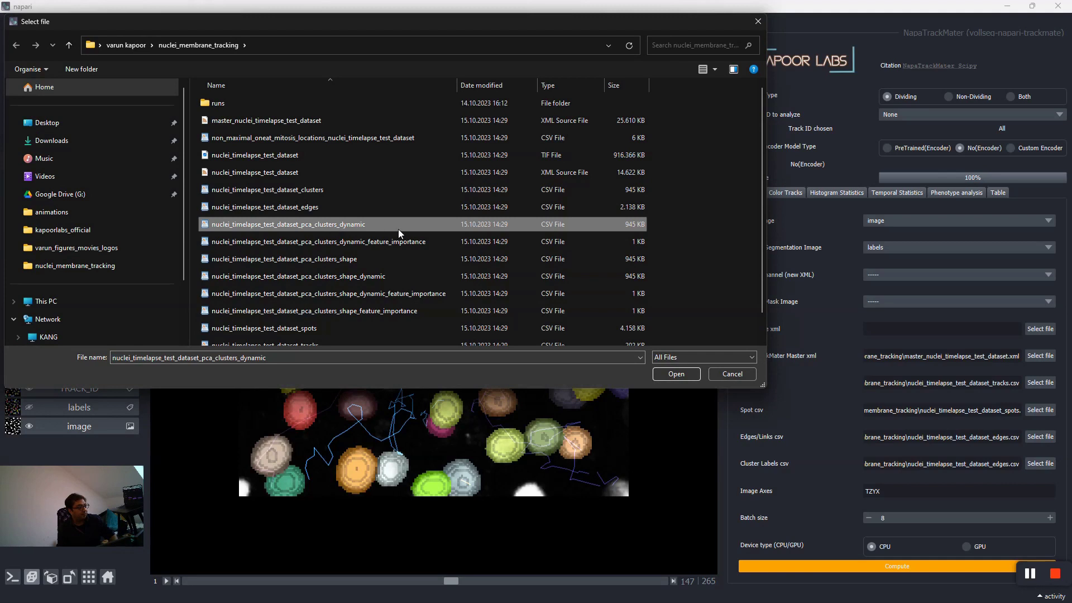
pyautogui.click(676, 373)
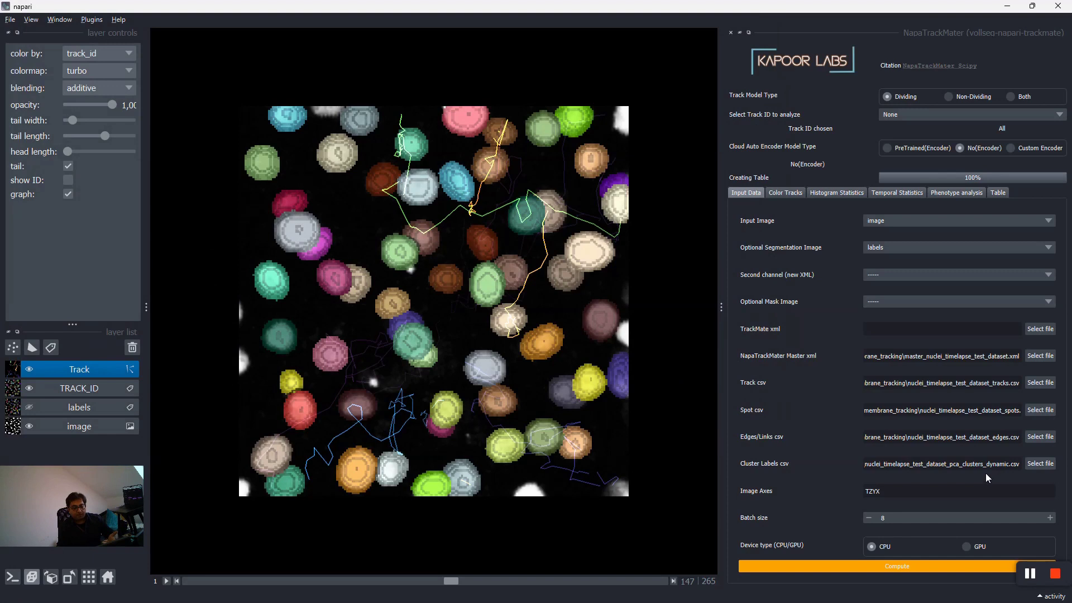
pyautogui.click(903, 568)
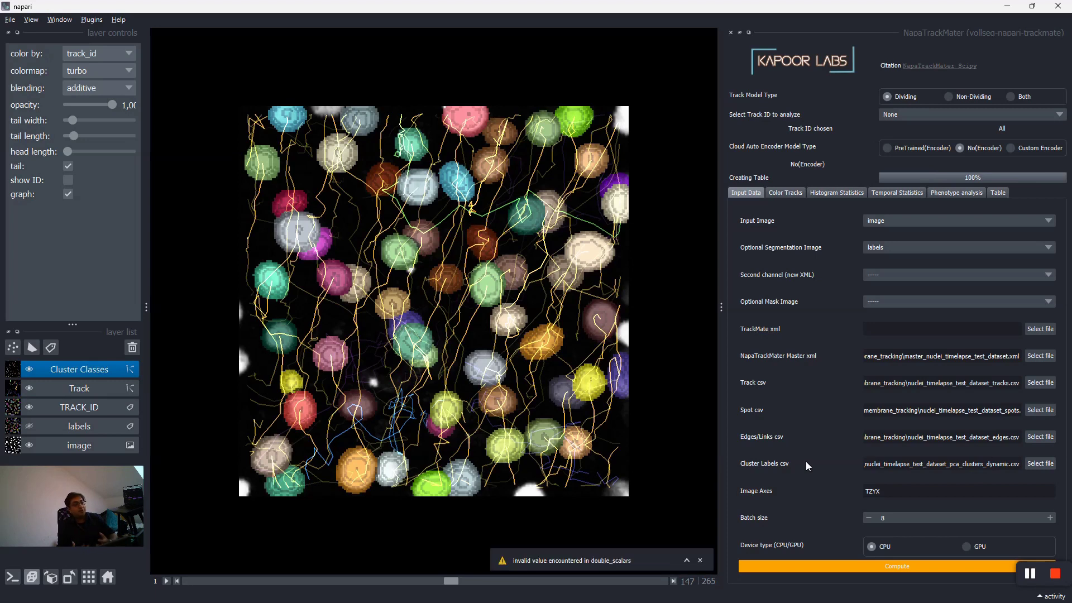
# Step: Hide the Track layer and view the Cluster Classes tracks colored by cluster_class at time frame 138
pyautogui.click(29, 388)
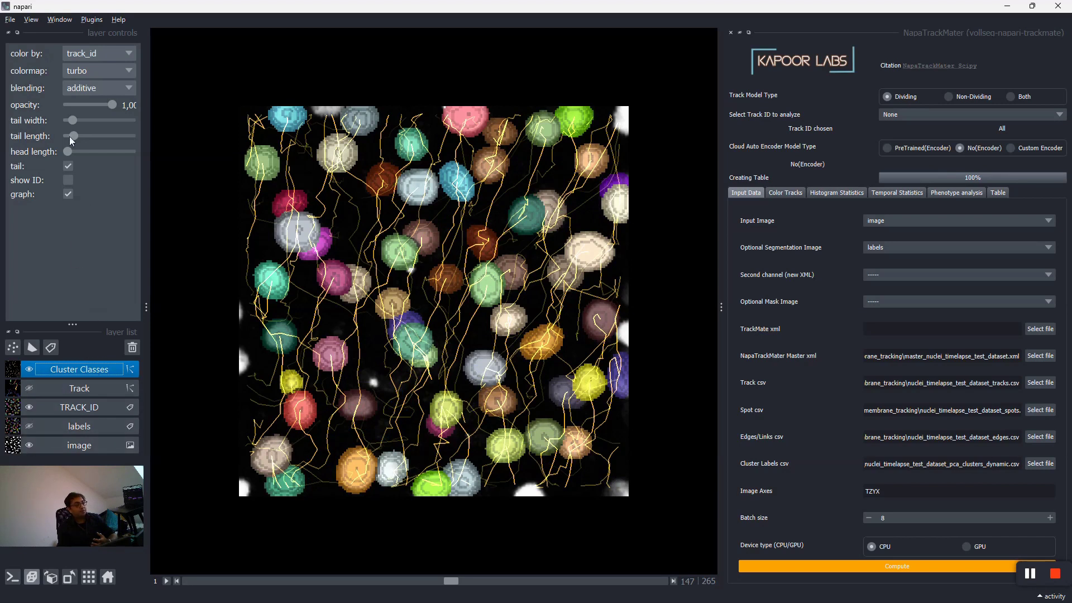
pyautogui.click(101, 52)
pyautogui.click(101, 66)
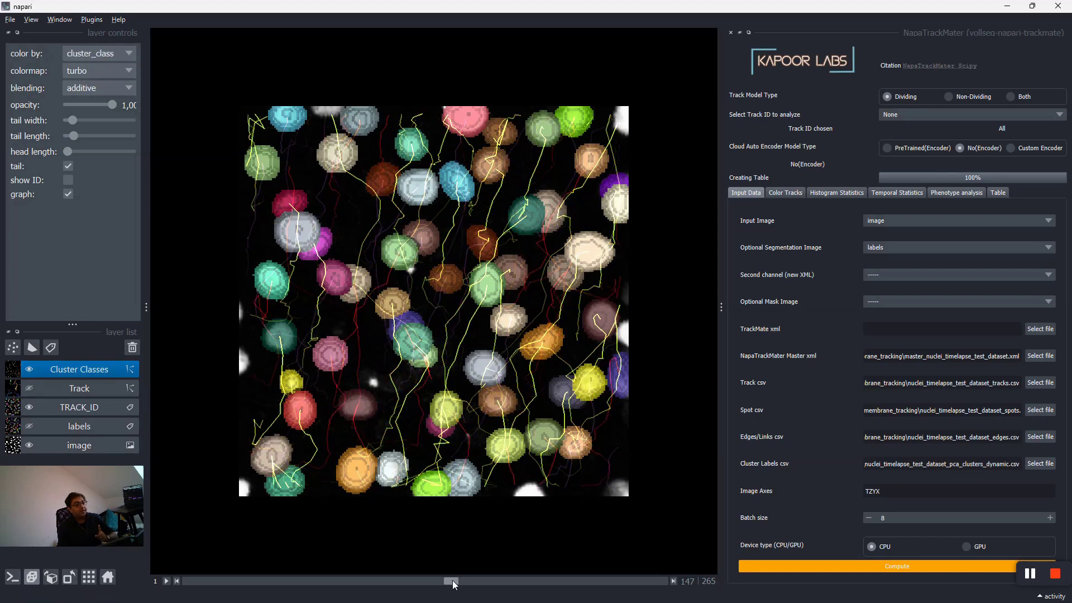
pyautogui.moveTo(452, 581)
pyautogui.mouseDown()
pyautogui.moveTo(364, 589)
pyautogui.moveTo(453, 595)
pyautogui.moveTo(438, 596)
pyautogui.mouseUp()
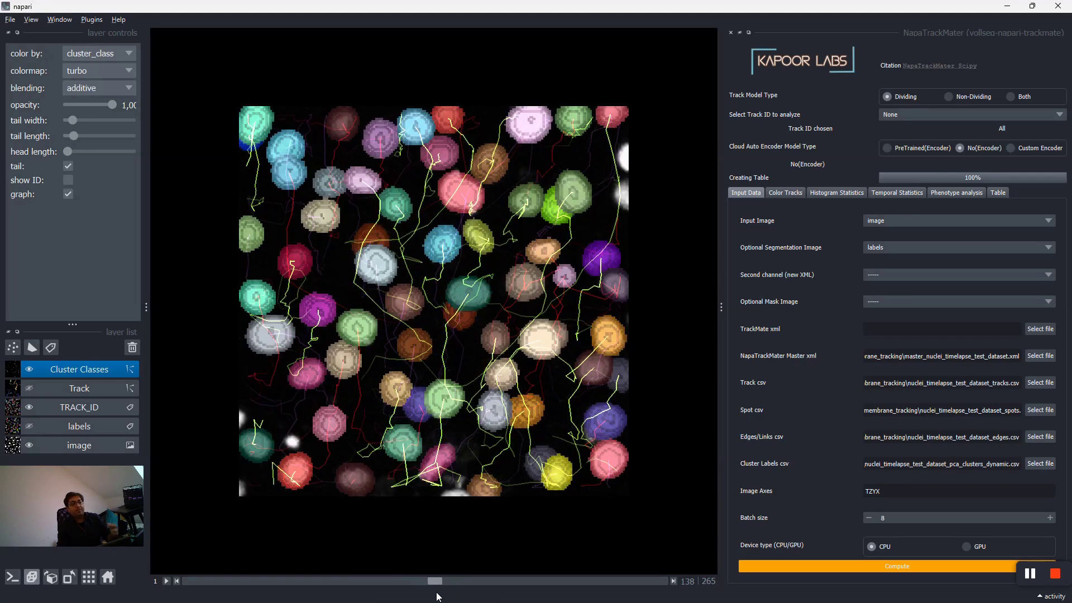